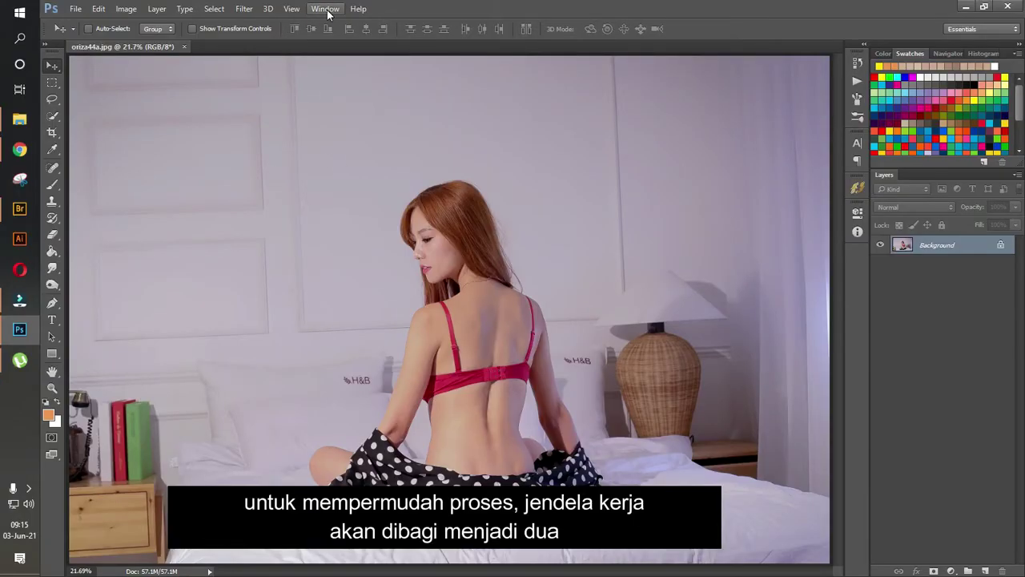
# Open a second window of oriza44a.jpg and tile both views 2-up Vertical.
pyautogui.click(326, 10)
pyautogui.moveTo(332, 23)
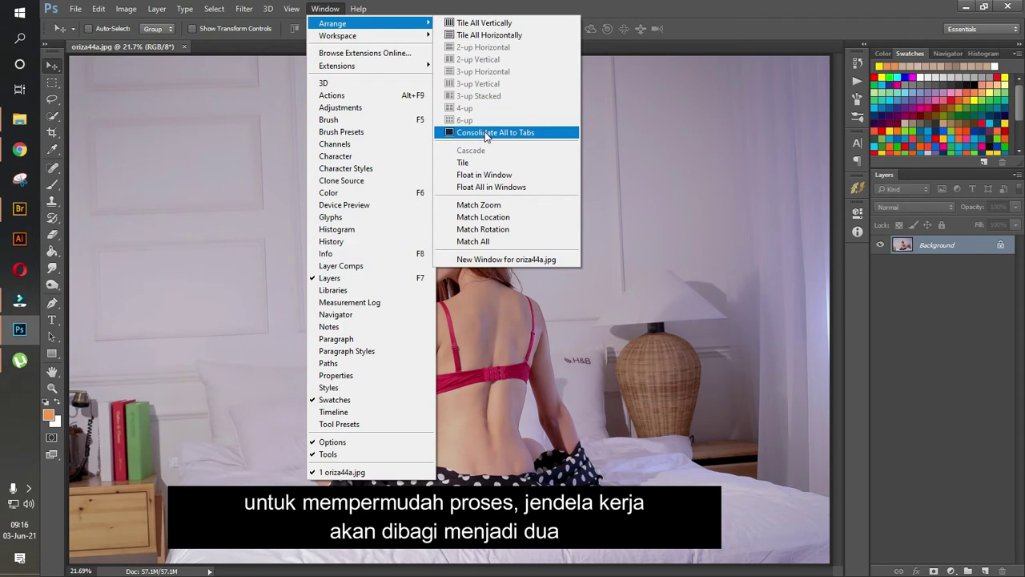
pyautogui.click(505, 259)
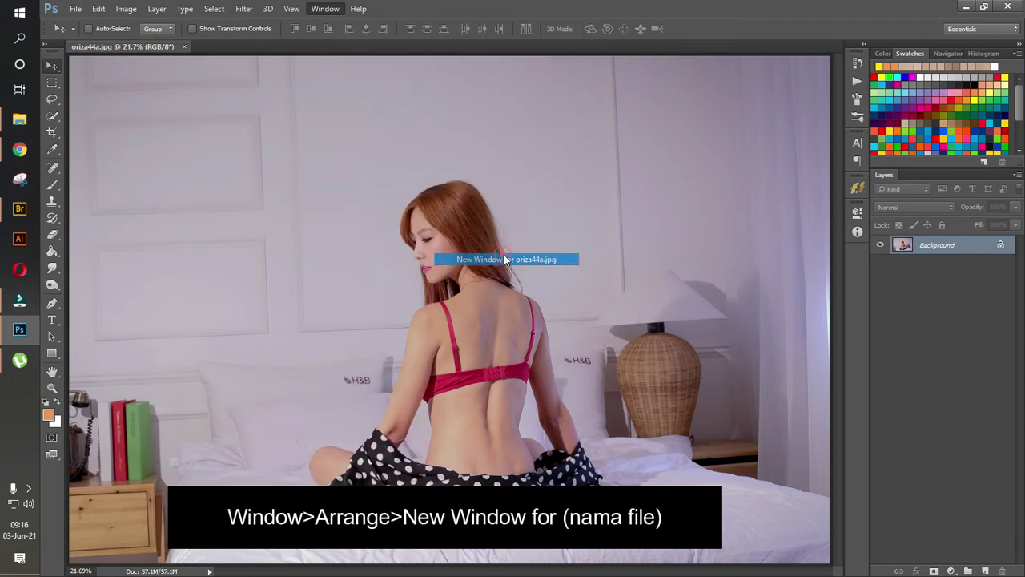
pyautogui.click(322, 9)
pyautogui.moveTo(375, 23)
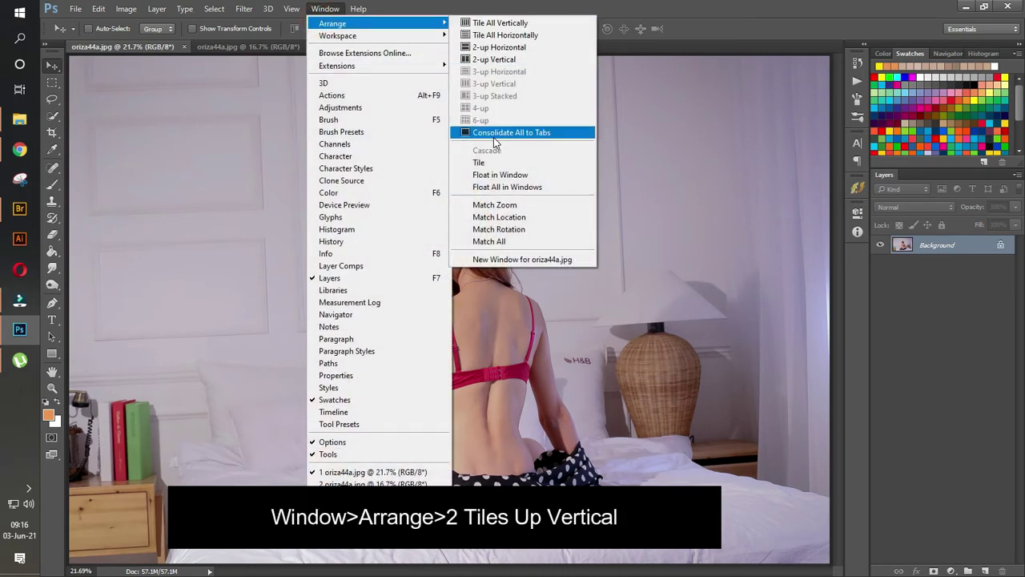
pyautogui.click(492, 59)
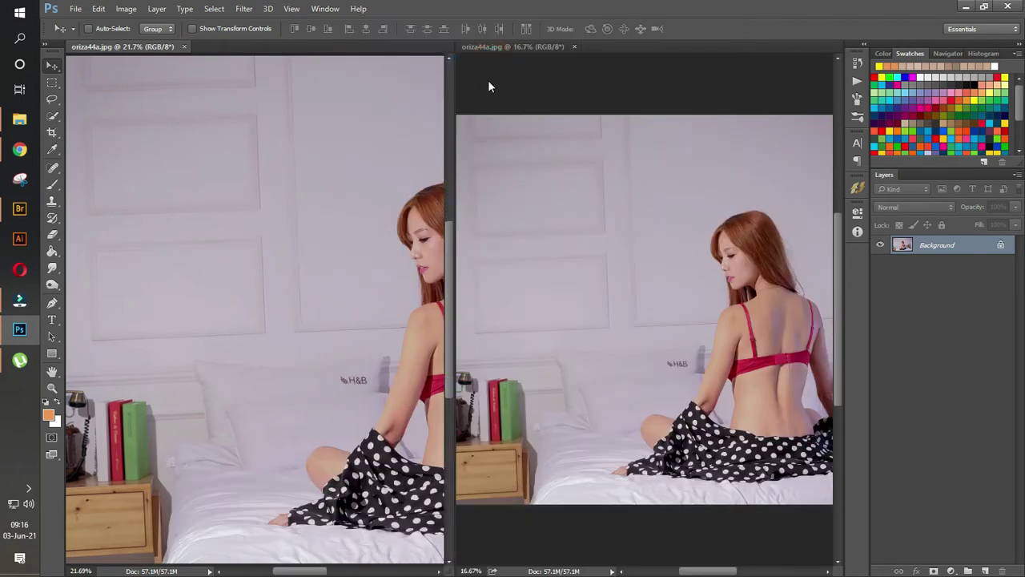
# Widen the right view and scroll the narrow left view to frame the woman's back.
pyautogui.moveTo(454, 189); pyautogui.dragTo(281, 197)
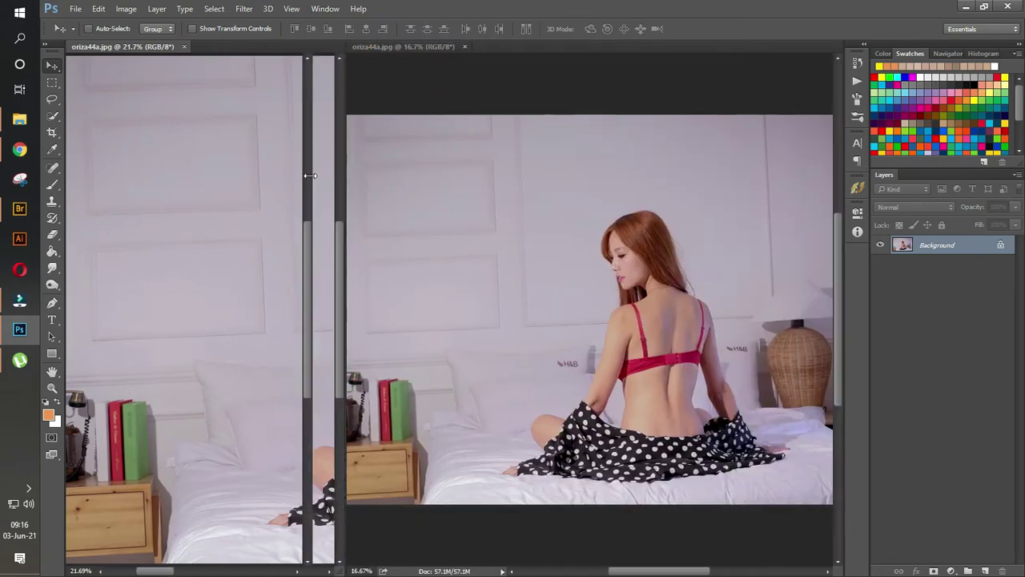
pyautogui.click(284, 174)
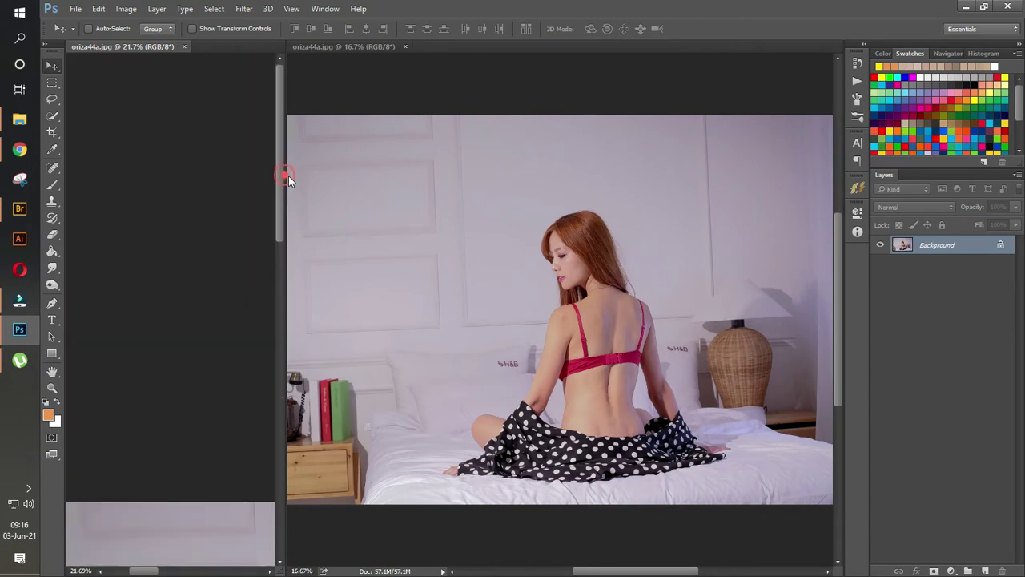
pyautogui.moveTo(280, 182); pyautogui.dragTo(280, 363)
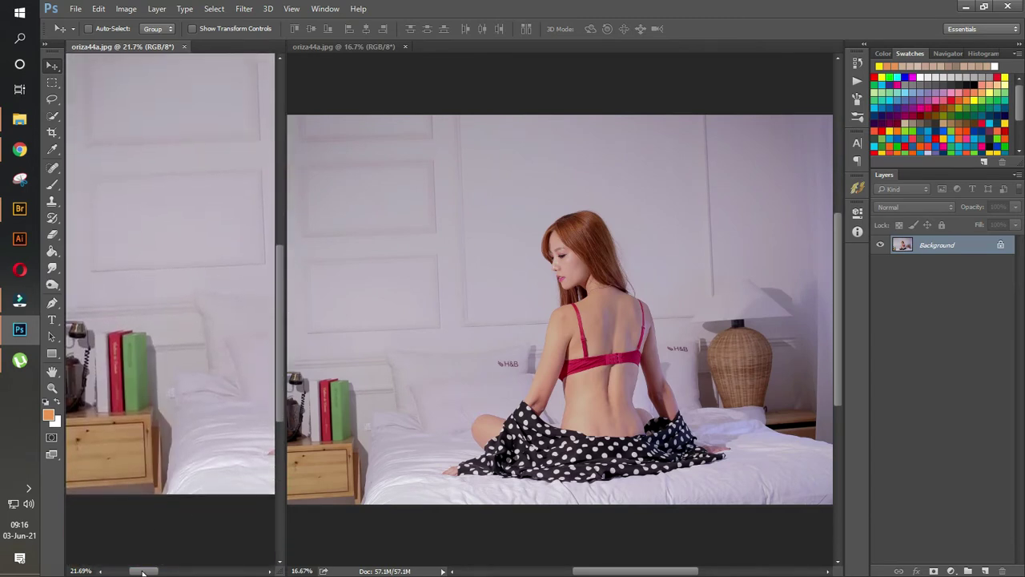
pyautogui.moveTo(143, 572); pyautogui.dragTo(190, 572)
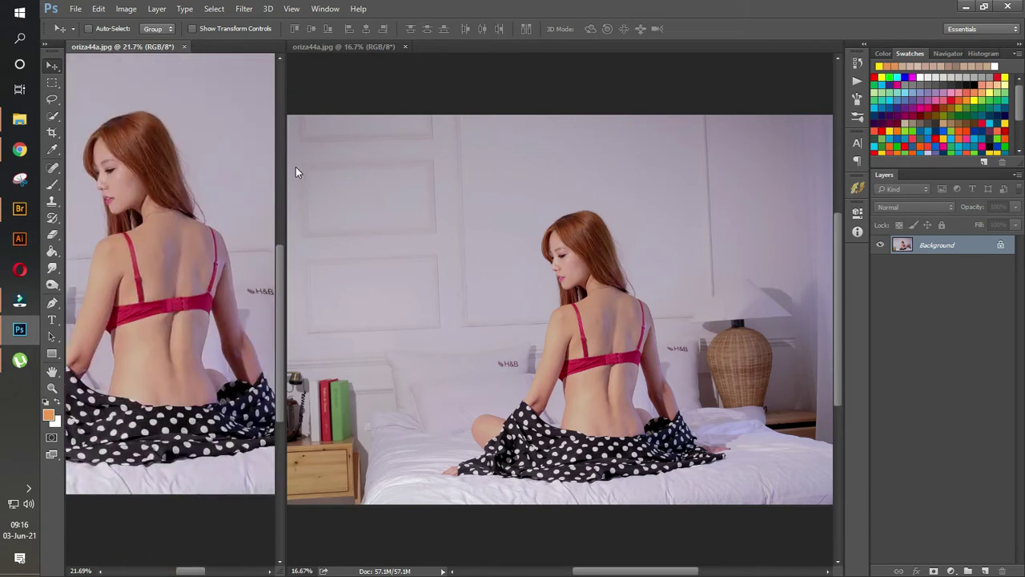
pyautogui.moveTo(282, 257); pyautogui.dragTo(284, 241)
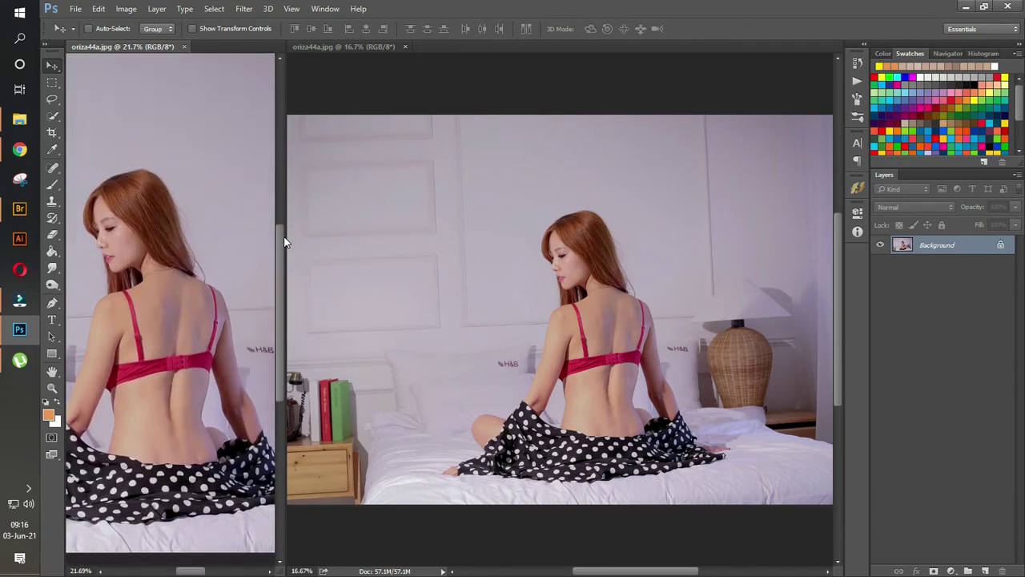
# Zoom the right view to 100% on the woman's back.
pyautogui.click(52, 389)
pyautogui.click(548, 337)
pyautogui.click(590, 333)
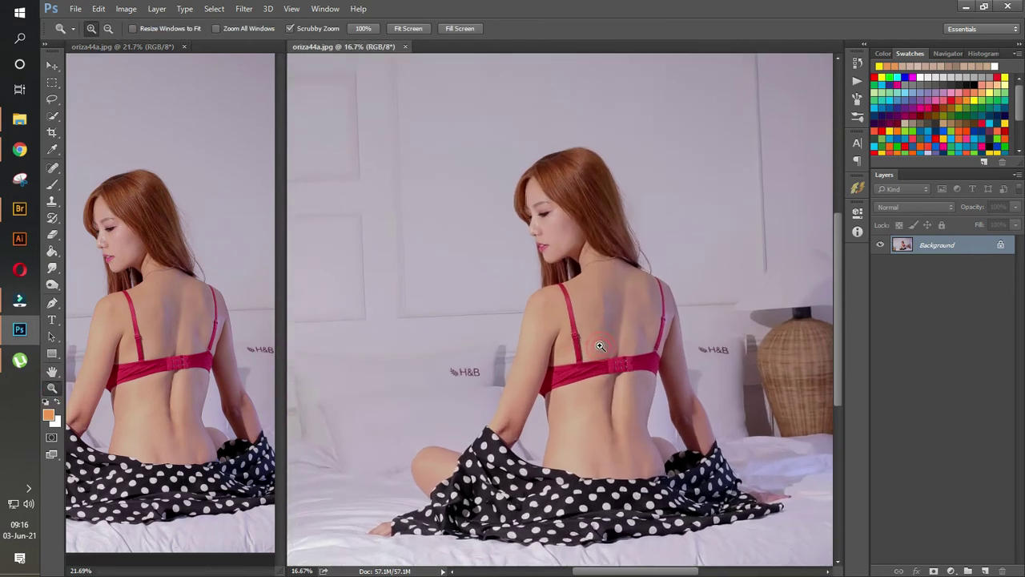
pyautogui.moveTo(590, 333); pyautogui.dragTo(602, 323)
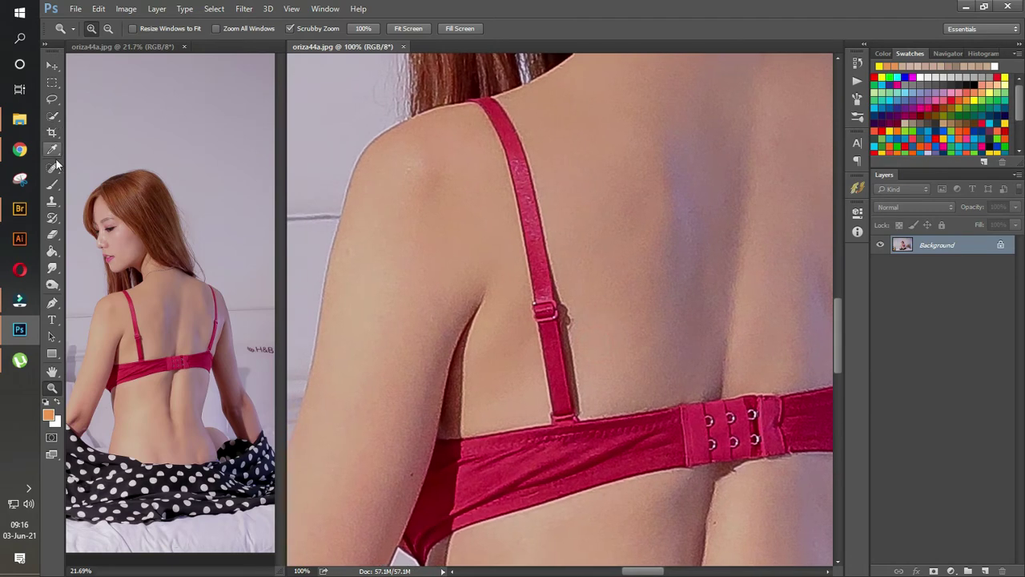
# Clone Stamp sampled skin over the left shoulder strap from shoulder to band.
pyautogui.click(52, 201)
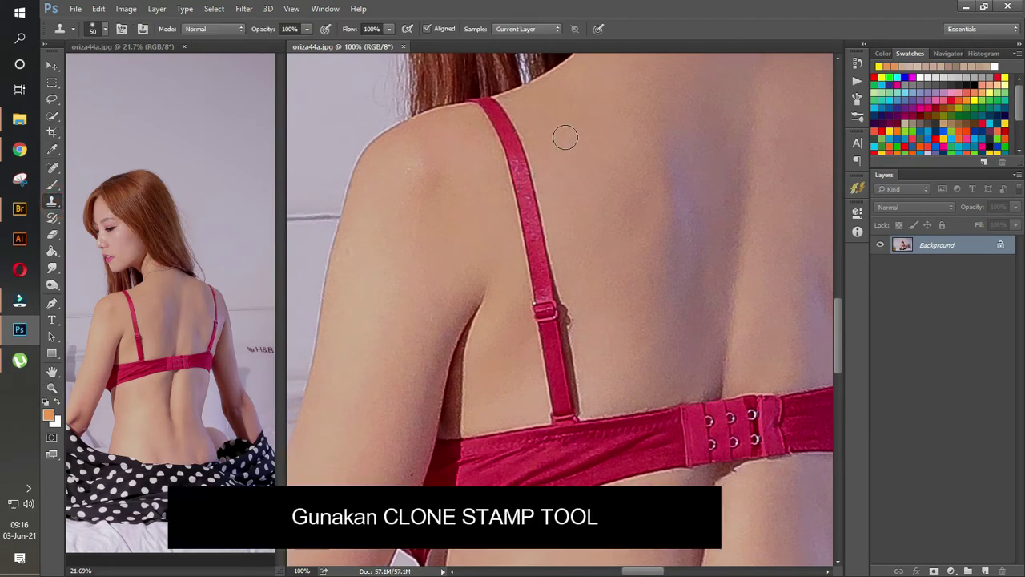
pyautogui.moveTo(529, 159); pyautogui.dragTo(547, 246)
pyautogui.moveTo(563, 314); pyautogui.dragTo(568, 345)
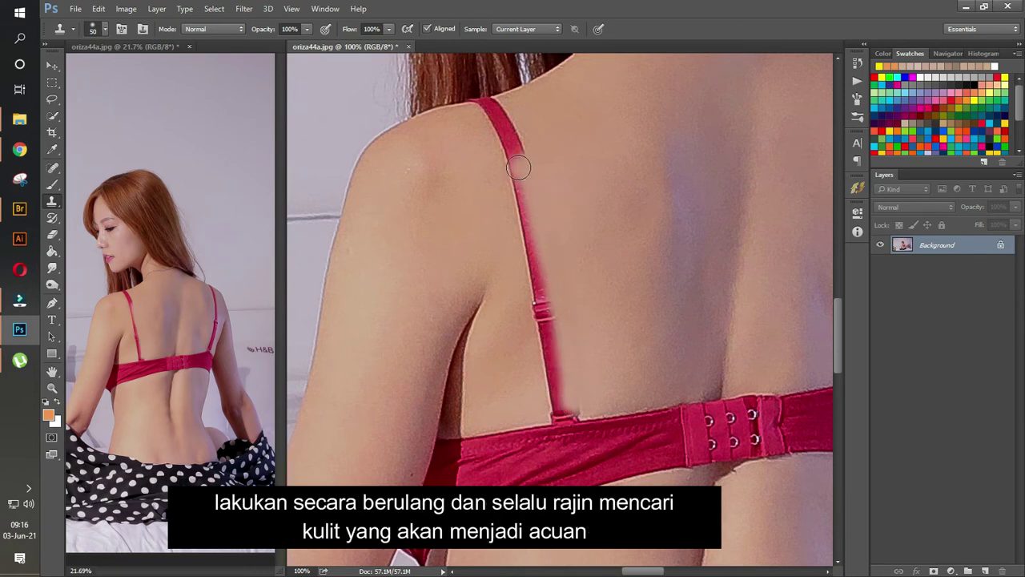
pyautogui.moveTo(518, 164)
pyautogui.mouseDown()
pyautogui.moveTo(517, 227)
pyautogui.moveTo(535, 287)
pyautogui.mouseUp()
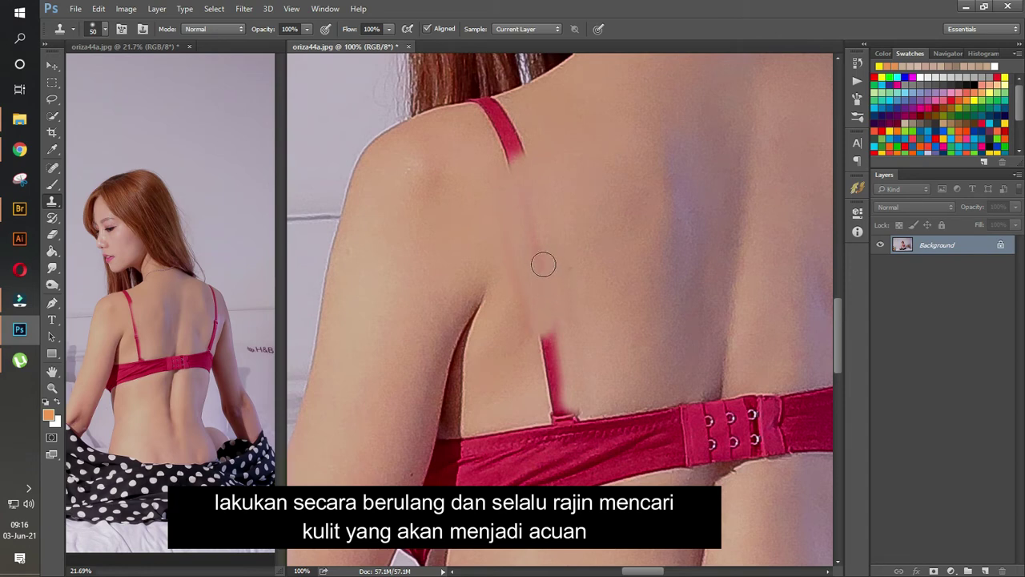
pyautogui.keyDown('alt'); pyautogui.click(538, 283); pyautogui.keyUp('alt')
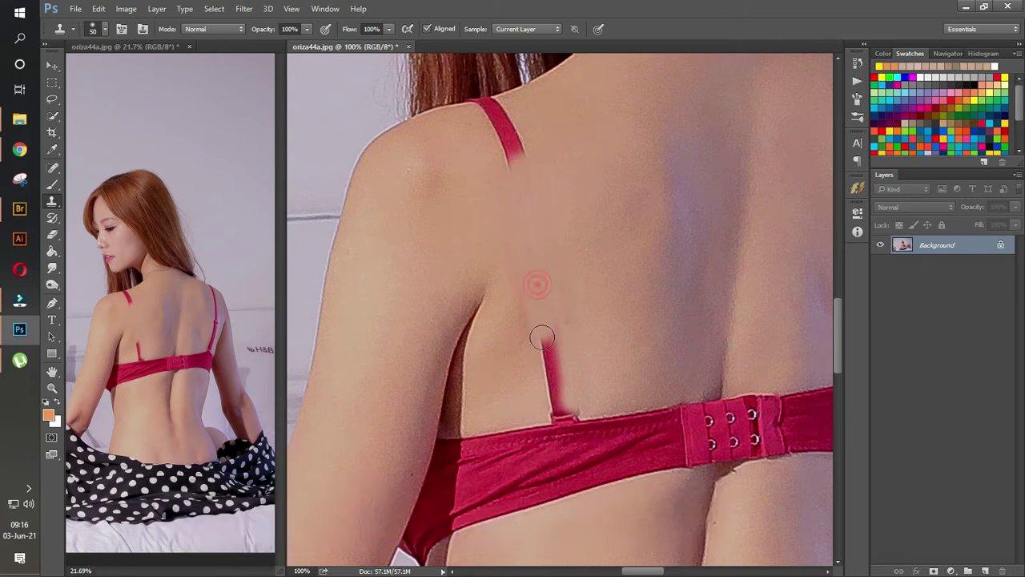
pyautogui.click(570, 411)
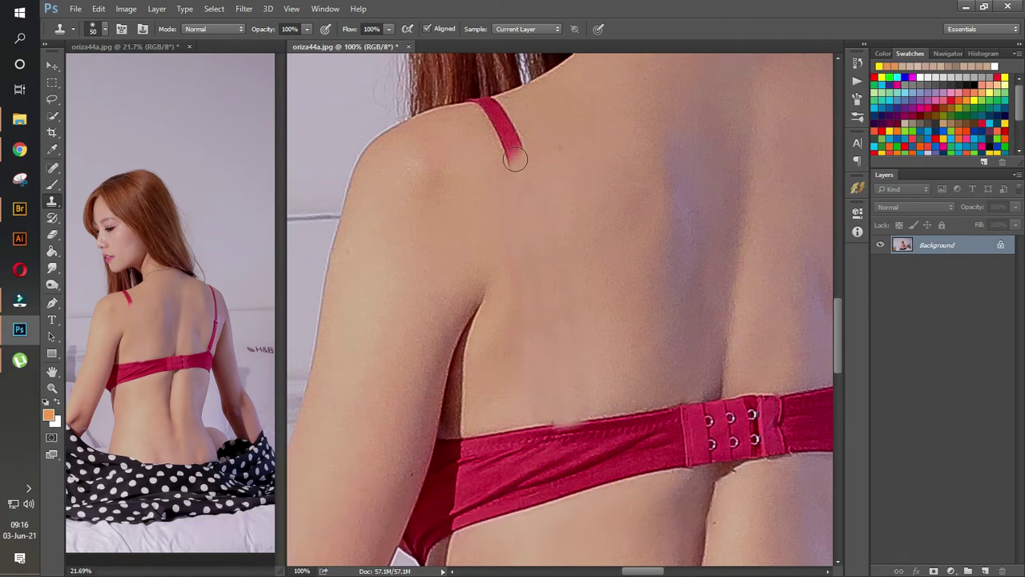
pyautogui.moveTo(517, 160); pyautogui.dragTo(503, 113)
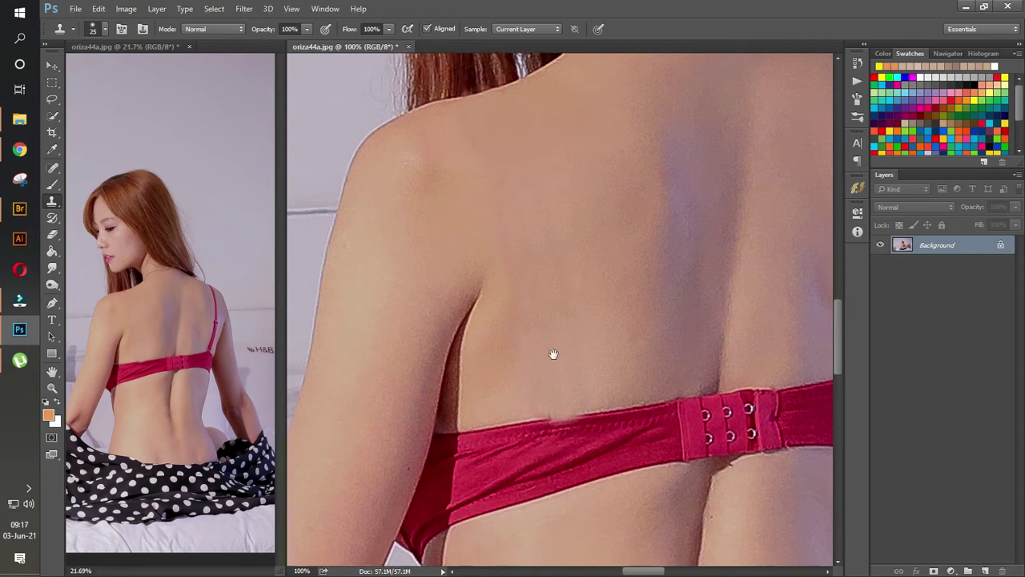
# Clone skin over the bra clasp, the right band end and the upper strap.
pyautogui.scroll(-5, 530, 257)
pyautogui.moveTo(629, 268); pyautogui.dragTo(620, 370)
pyautogui.moveTo(743, 336)
pyautogui.mouseDown()
pyautogui.moveTo(641, 328)
pyautogui.moveTo(721, 289)
pyautogui.moveTo(665, 320)
pyautogui.moveTo(649, 274)
pyautogui.moveTo(689, 280)
pyautogui.moveTo(666, 270)
pyautogui.moveTo(661, 323)
pyautogui.mouseUp()
pyautogui.moveTo(797, 216); pyautogui.dragTo(821, 112)
pyautogui.moveTo(585, 356)
pyautogui.mouseDown()
pyautogui.moveTo(608, 300)
pyautogui.moveTo(585, 345)
pyautogui.moveTo(553, 304)
pyautogui.moveTo(536, 350)
pyautogui.moveTo(403, 400)
pyautogui.moveTo(485, 326)
pyautogui.moveTo(393, 353)
pyautogui.mouseUp()
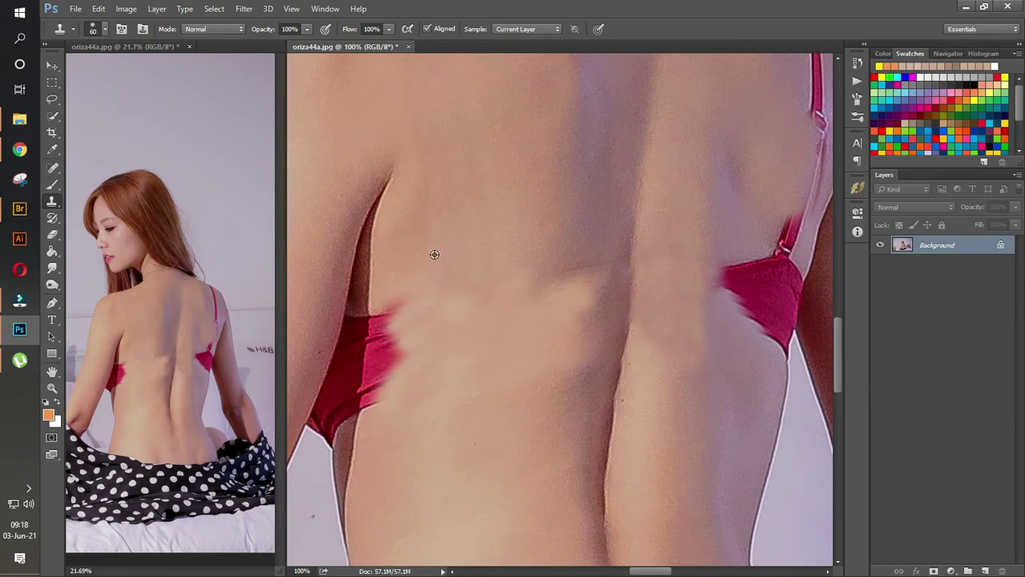
# Paint out the left band with brush sizes 100 then 45, leaving a thin red sliver.
pyautogui.keyDown('alt'); pyautogui.click(435, 254); pyautogui.keyUp('alt')
pyautogui.moveTo(393, 313); pyautogui.dragTo(442, 307)
pyautogui.press(']')
pyautogui.press(']')
pyautogui.press(']')
pyautogui.moveTo(587, 298)
pyautogui.mouseDown()
pyautogui.moveTo(561, 293)
pyautogui.moveTo(561, 364)
pyautogui.mouseUp()
pyautogui.moveTo(461, 332)
pyautogui.mouseDown()
pyautogui.moveTo(453, 297)
pyautogui.moveTo(458, 396)
pyautogui.mouseUp()
pyautogui.press('[')
pyautogui.press('[')
pyautogui.press('[')
pyautogui.moveTo(368, 318); pyautogui.dragTo(365, 401)
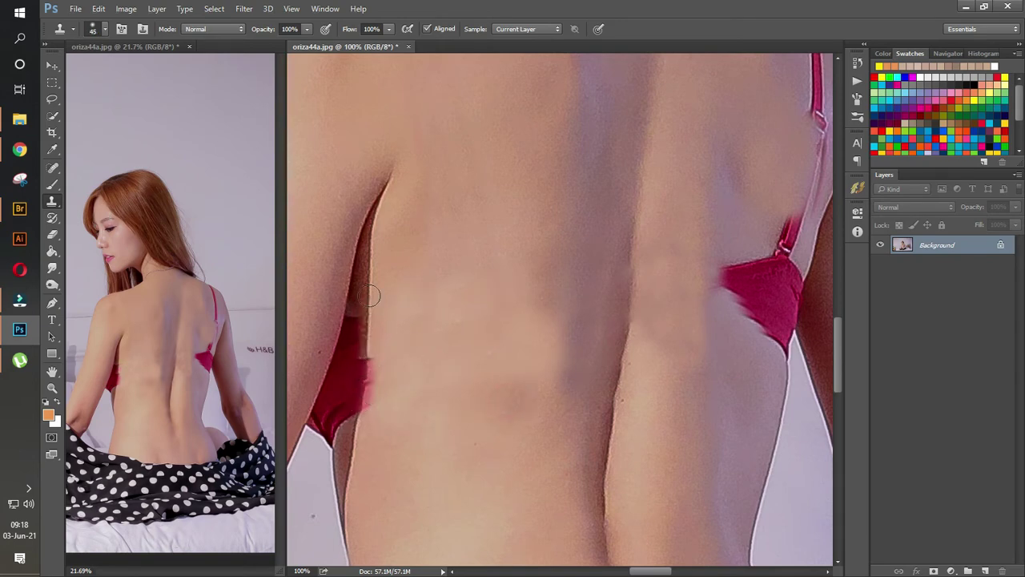
pyautogui.moveTo(366, 294); pyautogui.dragTo(362, 403)
pyautogui.moveTo(351, 467)
pyautogui.mouseDown()
pyautogui.moveTo(360, 388)
pyautogui.moveTo(338, 450)
pyautogui.moveTo(334, 429)
pyautogui.mouseUp()
pyautogui.keyDown('alt'); pyautogui.click(337, 418); pyautogui.keyUp('alt')
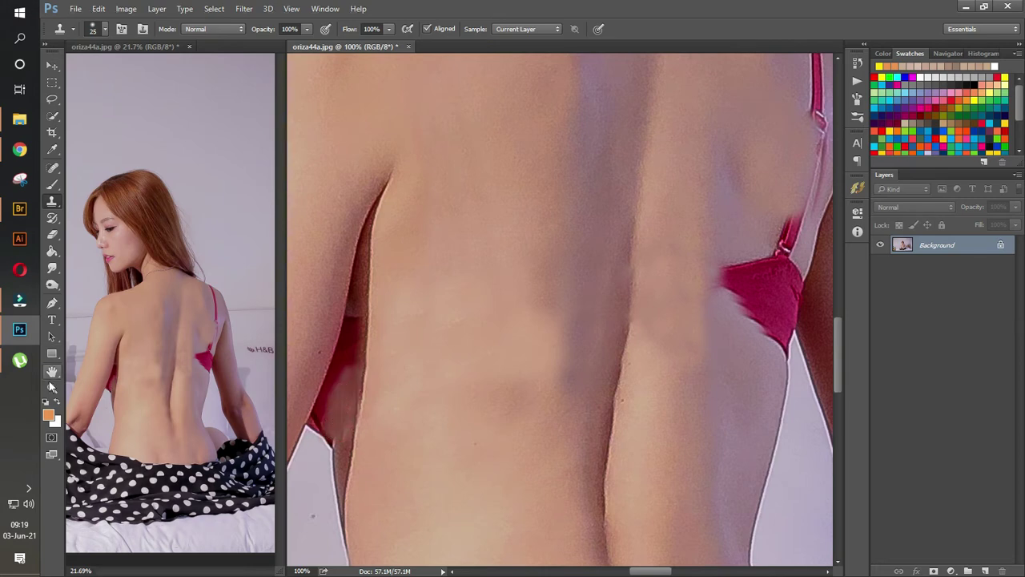
# Clone shadowed skin over the red band between the left arm and torso.
pyautogui.scroll(3, 545, 245)
pyautogui.scroll(1, 532, 259)
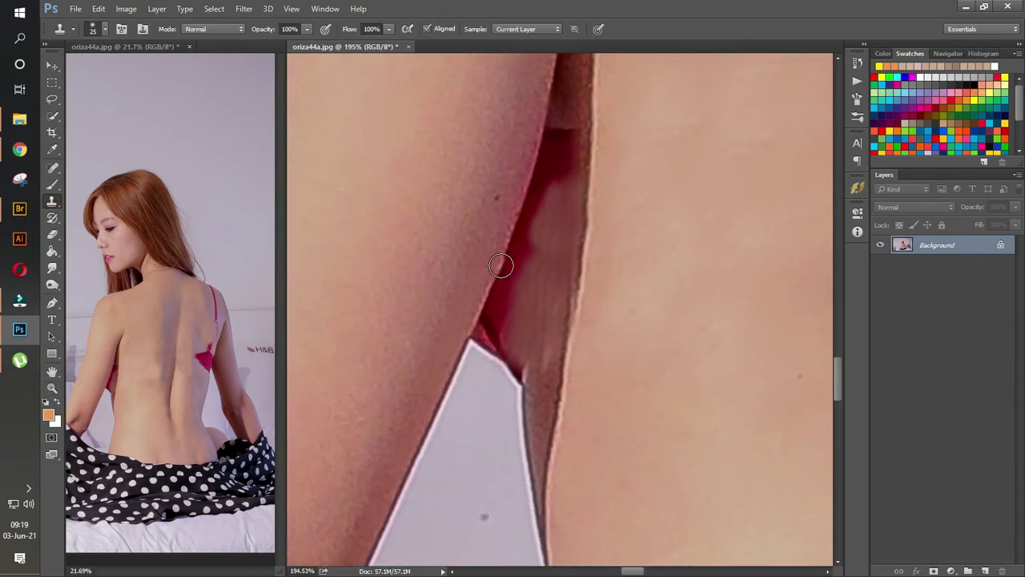
pyautogui.moveTo(501, 265)
pyautogui.mouseDown()
pyautogui.moveTo(487, 326)
pyautogui.moveTo(527, 361)
pyautogui.mouseUp()
pyautogui.moveTo(552, 262)
pyautogui.mouseDown()
pyautogui.moveTo(547, 231)
pyautogui.moveTo(544, 326)
pyautogui.moveTo(513, 371)
pyautogui.mouseUp()
pyautogui.scroll(2, 557, 234)
pyautogui.moveTo(565, 401); pyautogui.dragTo(581, 273)
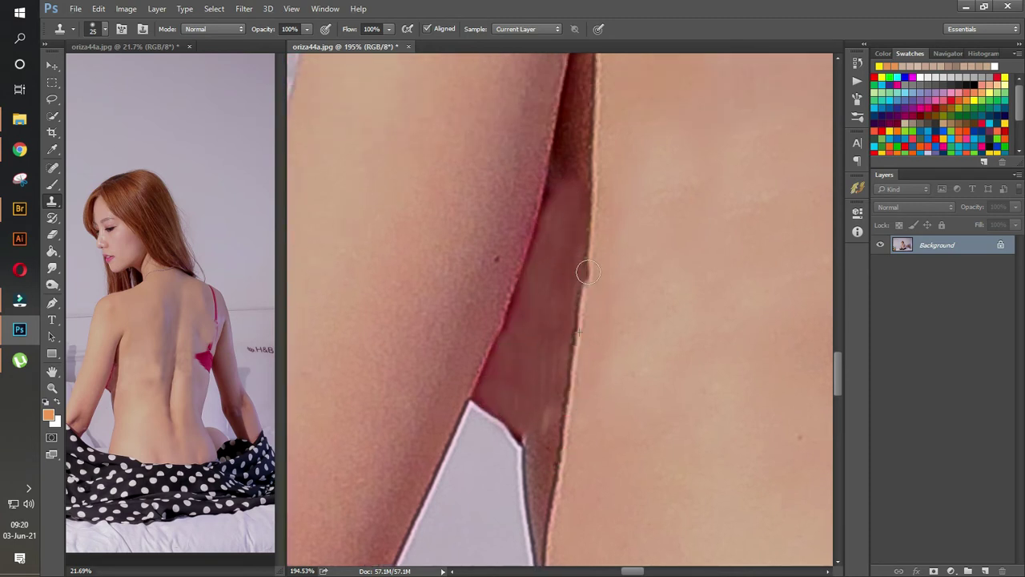
pyautogui.moveTo(538, 384); pyautogui.dragTo(529, 454)
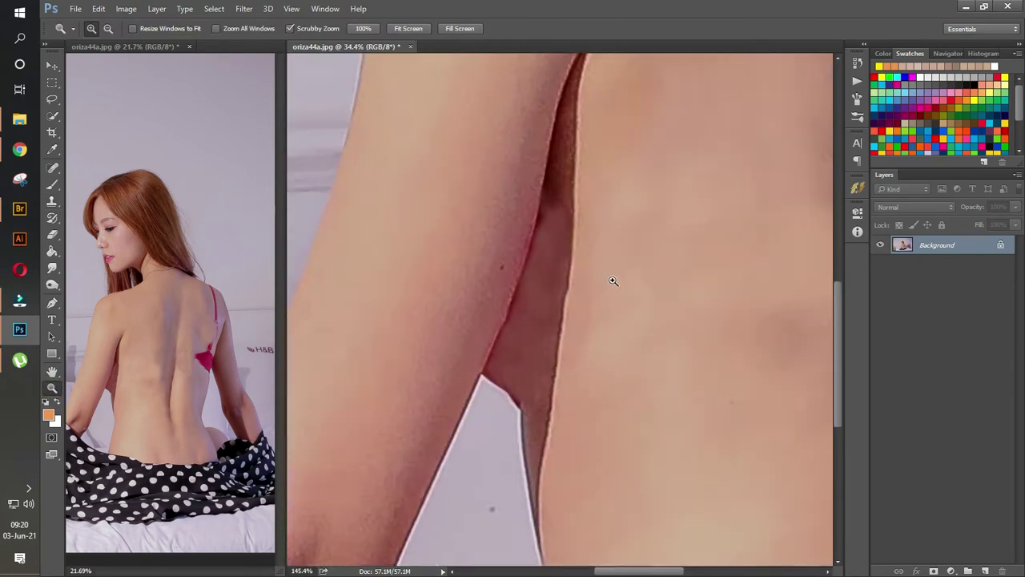
pyautogui.moveTo(611, 277); pyautogui.dragTo(506, 132)
pyautogui.moveTo(536, 199)
pyautogui.mouseDown()
pyautogui.moveTo(531, 229)
pyautogui.moveTo(551, 276)
pyautogui.mouseUp()
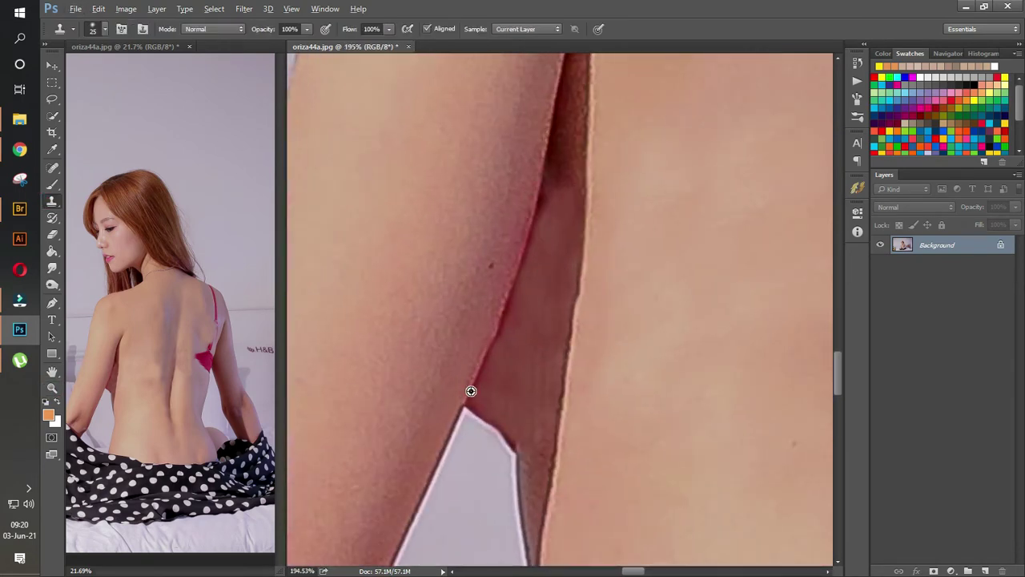
# Clone skin over the left part of the bra and, at brush size 30, the strip along the arm.
pyautogui.press('z')
pyautogui.scroll(5, 655, 248)
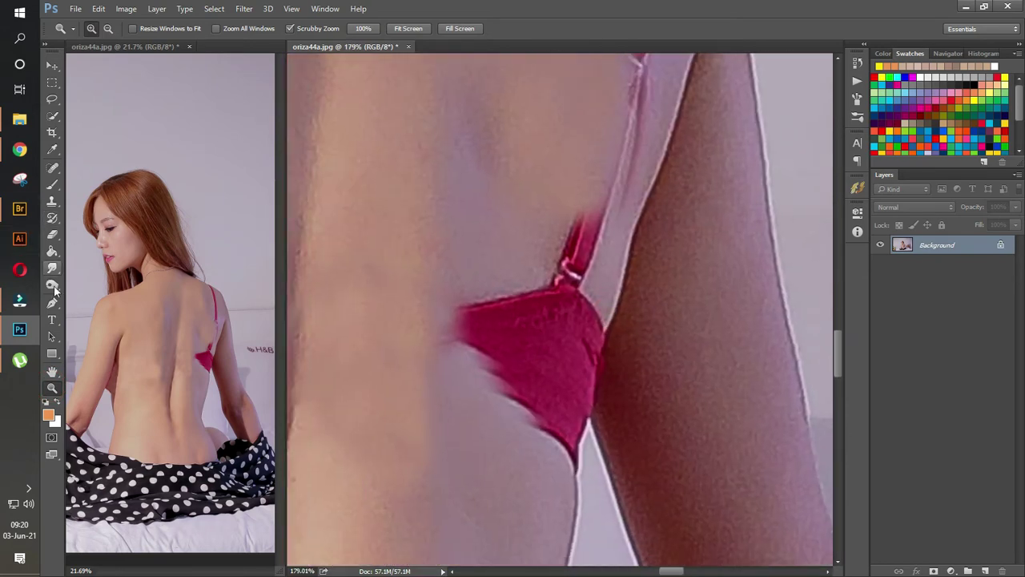
pyautogui.press('s')
pyautogui.keyDown('alt'); pyautogui.click(504, 252); pyautogui.keyUp('alt')
pyautogui.moveTo(489, 289)
pyautogui.mouseDown()
pyautogui.moveTo(465, 313)
pyautogui.moveTo(518, 403)
pyautogui.moveTo(492, 348)
pyautogui.moveTo(536, 345)
pyautogui.moveTo(538, 428)
pyautogui.moveTo(542, 257)
pyautogui.mouseUp()
pyautogui.press('[')
pyautogui.scroll(2, 542, 256)
pyautogui.press('[')
pyautogui.press('[')
pyautogui.moveTo(637, 149); pyautogui.dragTo(614, 264)
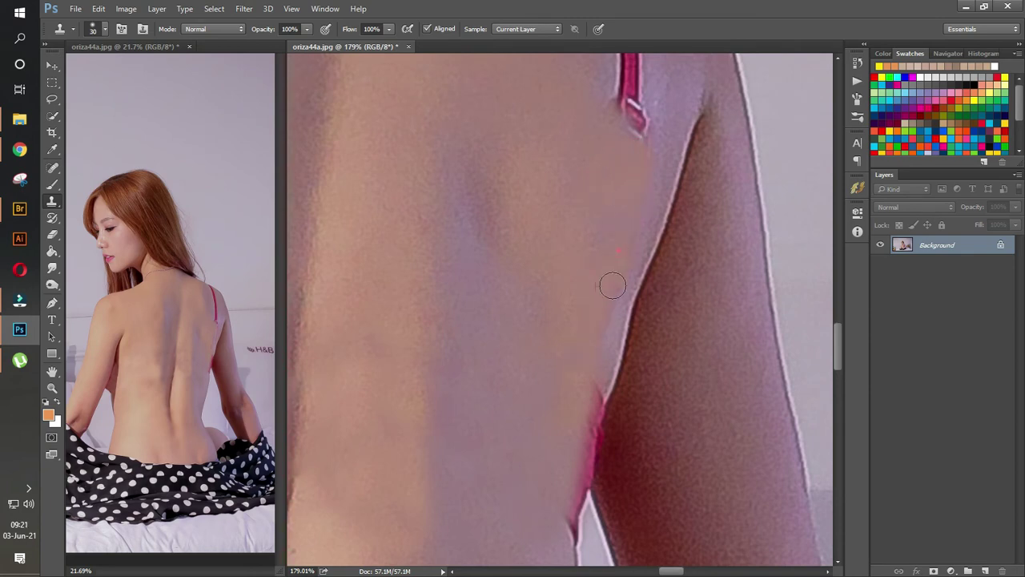
# Clone over the lower strap and shoulder strap, undoing a red smear, then set brush to 50.
pyautogui.scroll(5, 609, 280)
pyautogui.moveTo(626, 197)
pyautogui.mouseDown()
pyautogui.moveTo(628, 265)
pyautogui.moveTo(577, 385)
pyautogui.mouseUp()
pyautogui.scroll(3, 628, 265)
pyautogui.hotkey('ctrl', 'z')
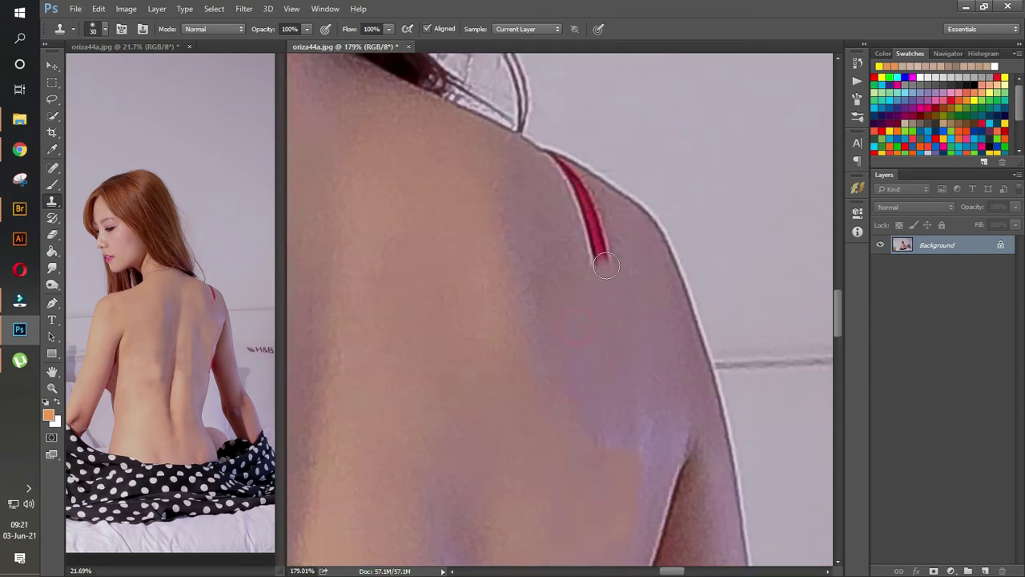
pyautogui.moveTo(606, 265); pyautogui.dragTo(574, 207)
pyautogui.scroll(-2, 625, 240)
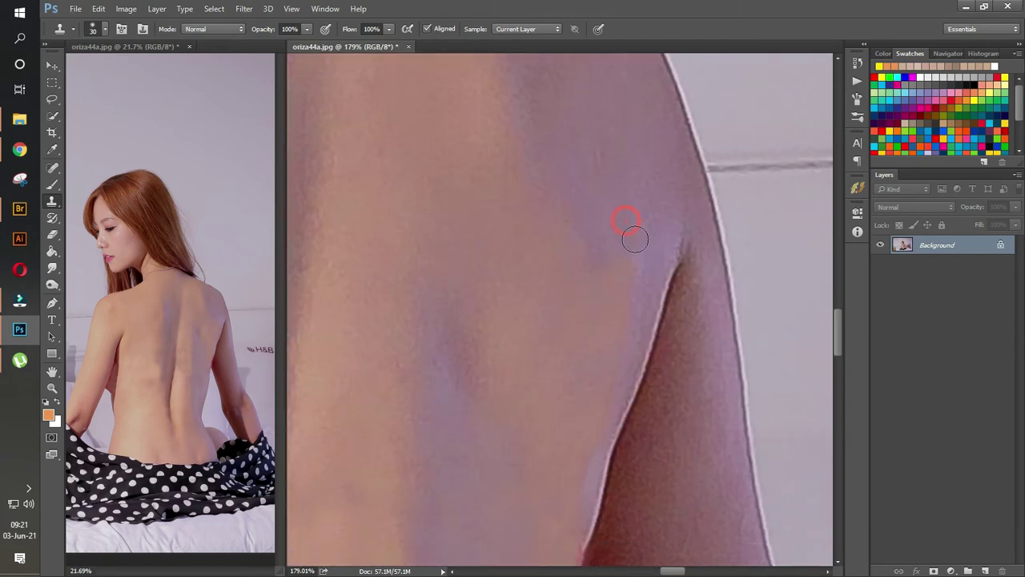
pyautogui.scroll(-1, 618, 320)
pyautogui.scroll(-2, 593, 304)
pyautogui.press(']')
pyautogui.press(']')
# Scroll and zoom out to review the whole back with the bra removed.
pyautogui.scroll(1, 562, 264)
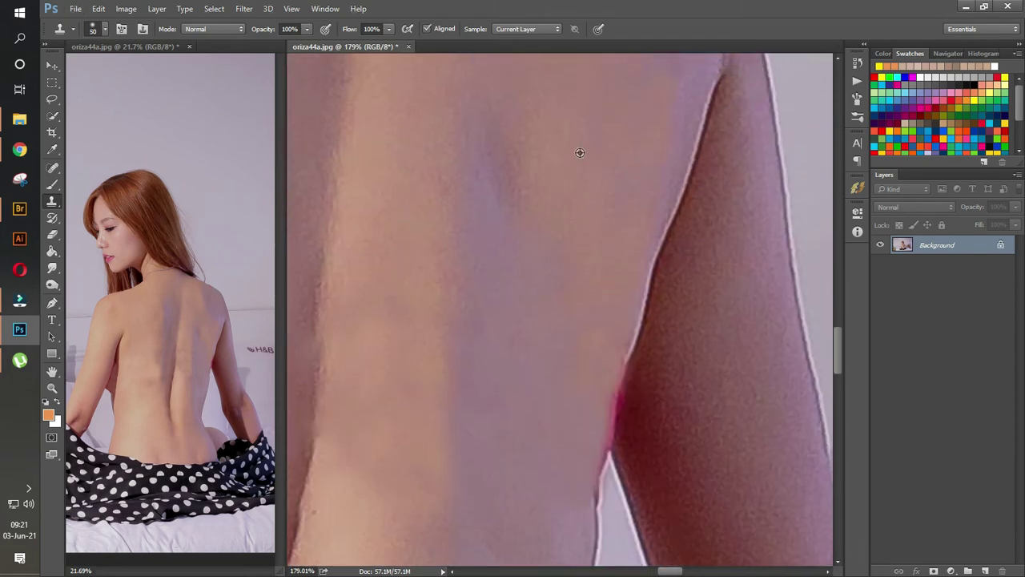
pyautogui.scroll(3, 562, 383)
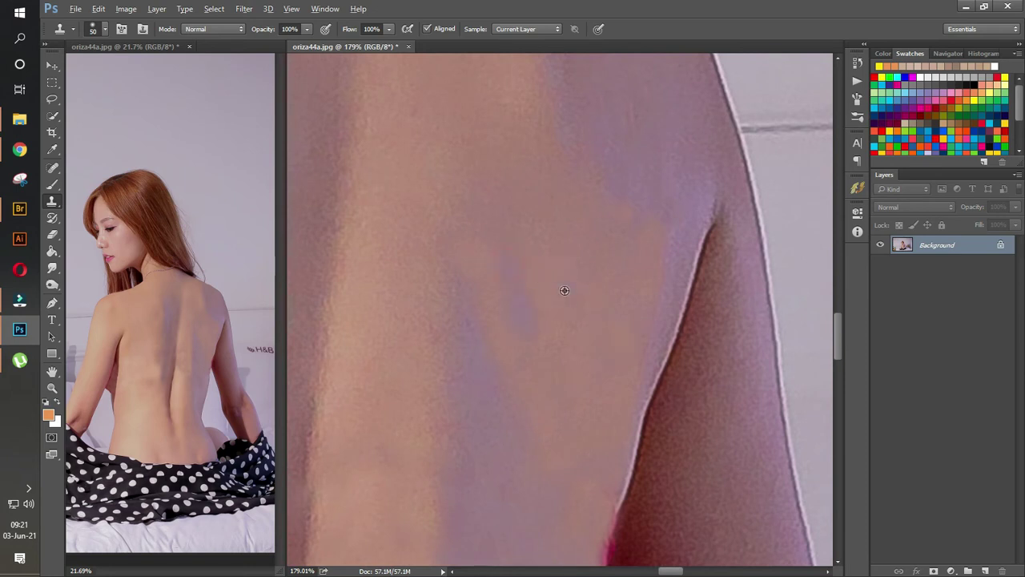
pyautogui.scroll(-3, 594, 206)
pyautogui.hscroll(-2, 561, 220)
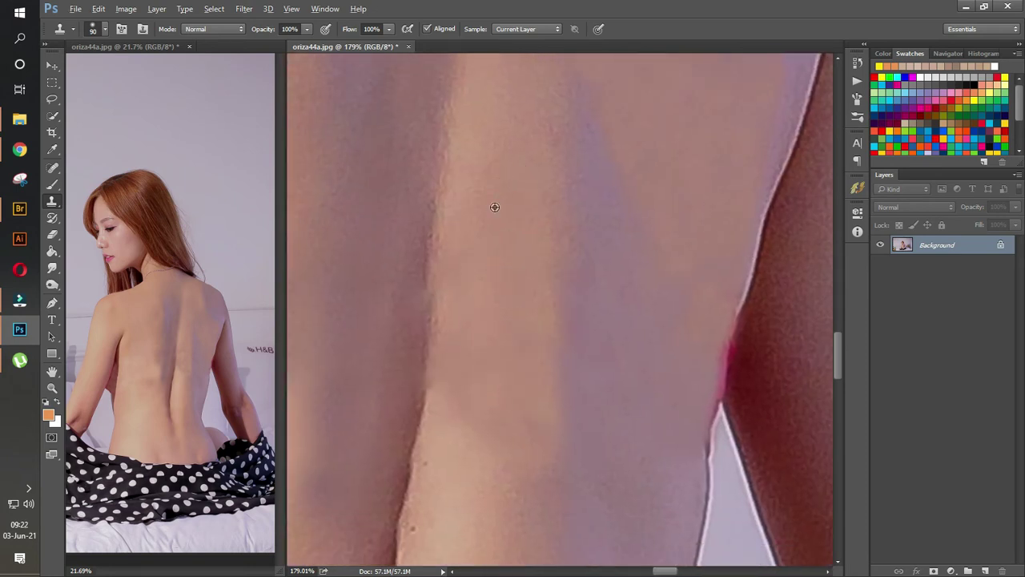
pyautogui.scroll(-2, 510, 433)
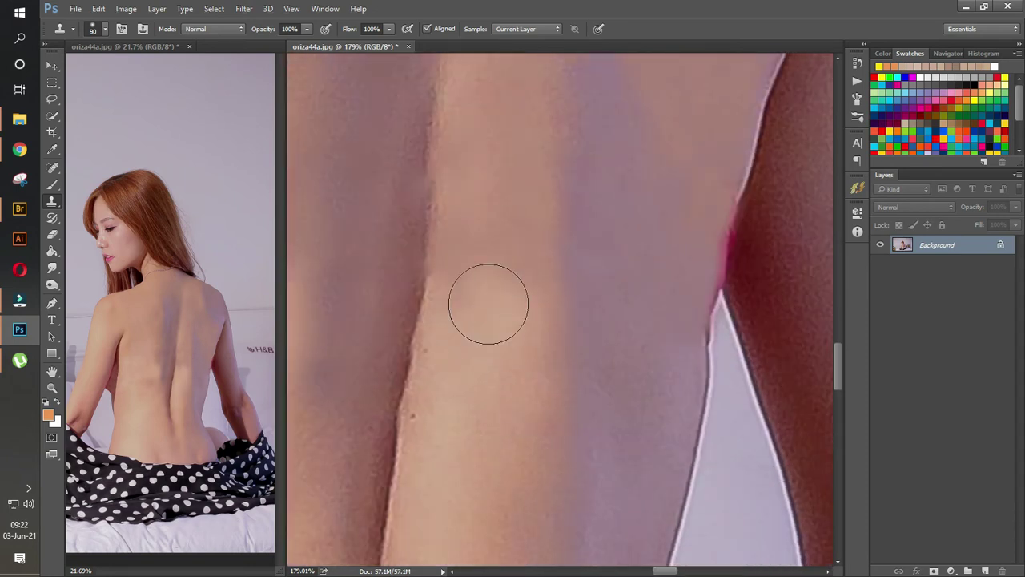
pyautogui.hscroll(-3, 505, 400)
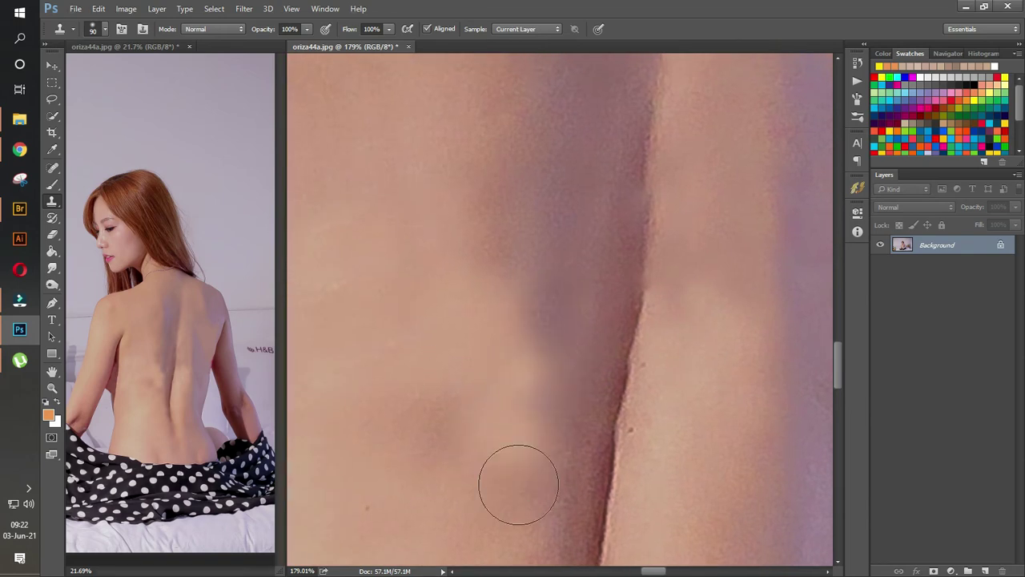
pyautogui.click(52, 388)
pyautogui.keyDown('alt'); pyautogui.click(602, 301); pyautogui.keyUp('alt')
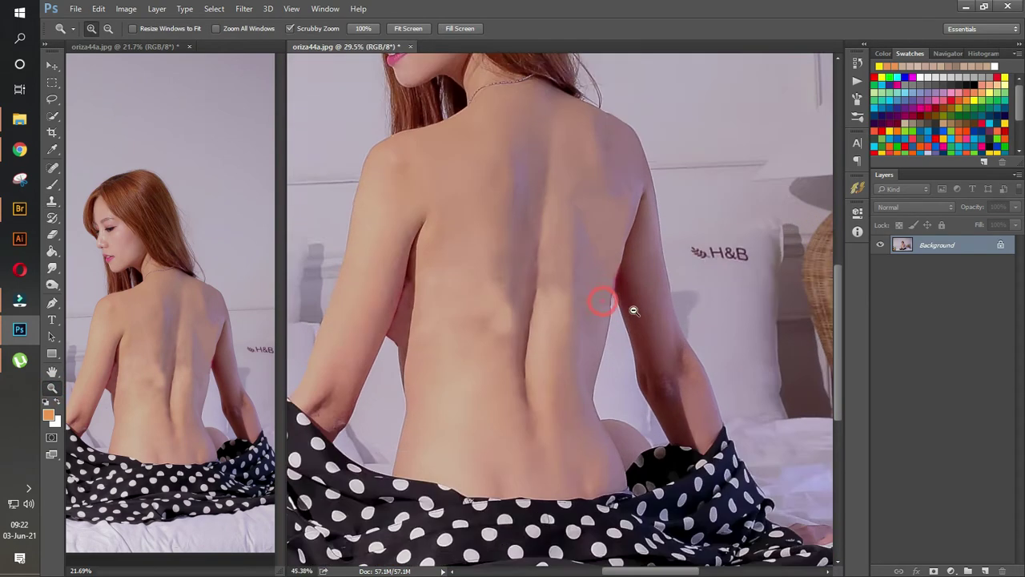
pyautogui.moveTo(633, 310); pyautogui.dragTo(673, 313)
pyautogui.click(52, 65)
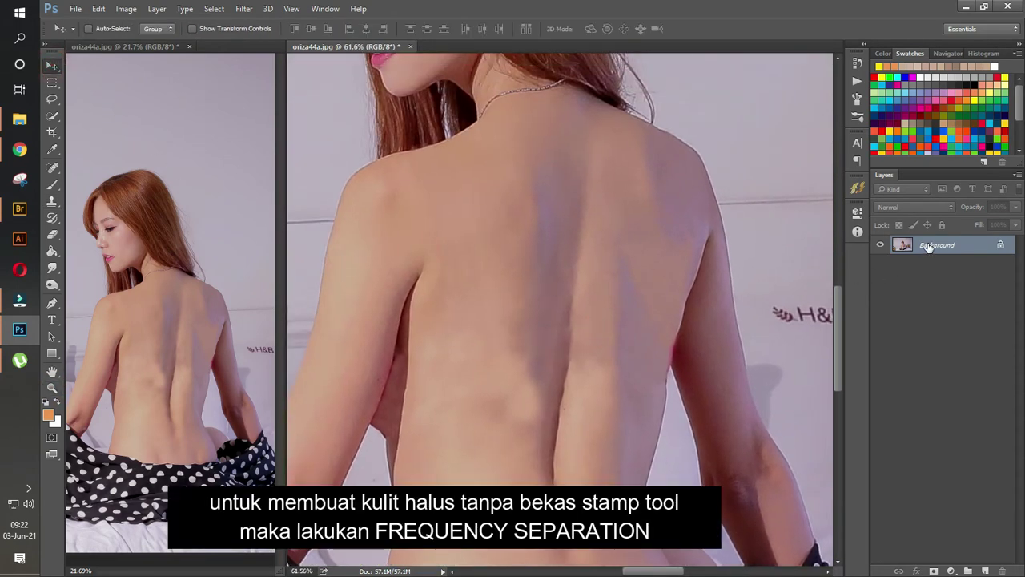
# Duplicate the photo into Layer 1 and Layer 1 copy; blur Layer 1 with Dust & Scratches radius 16.
pyautogui.hotkey('ctrl', 'j')
pyautogui.hotkey('ctrl', 'j')
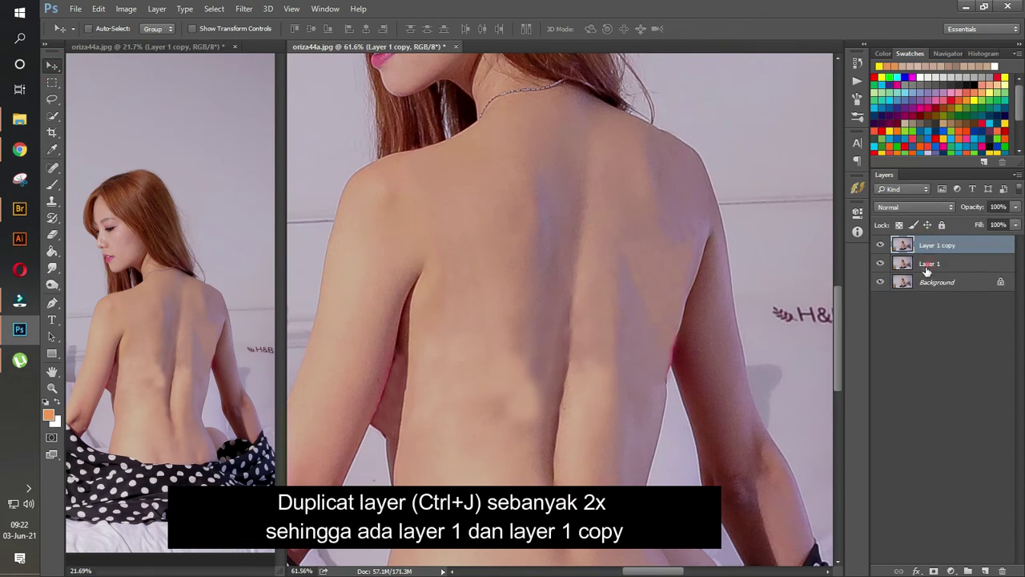
pyautogui.click(929, 264)
pyautogui.click(243, 8)
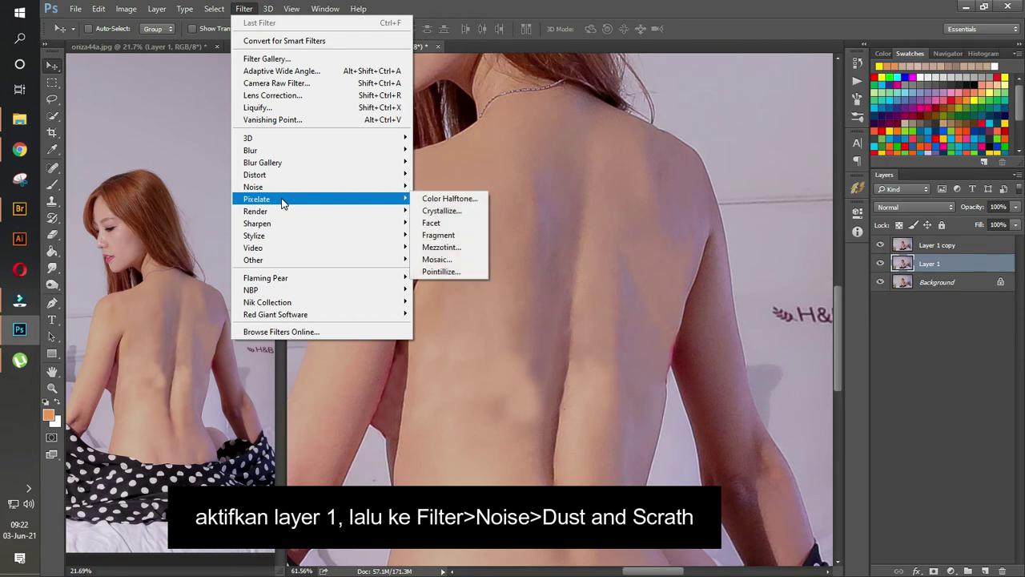
pyautogui.moveTo(253, 186)
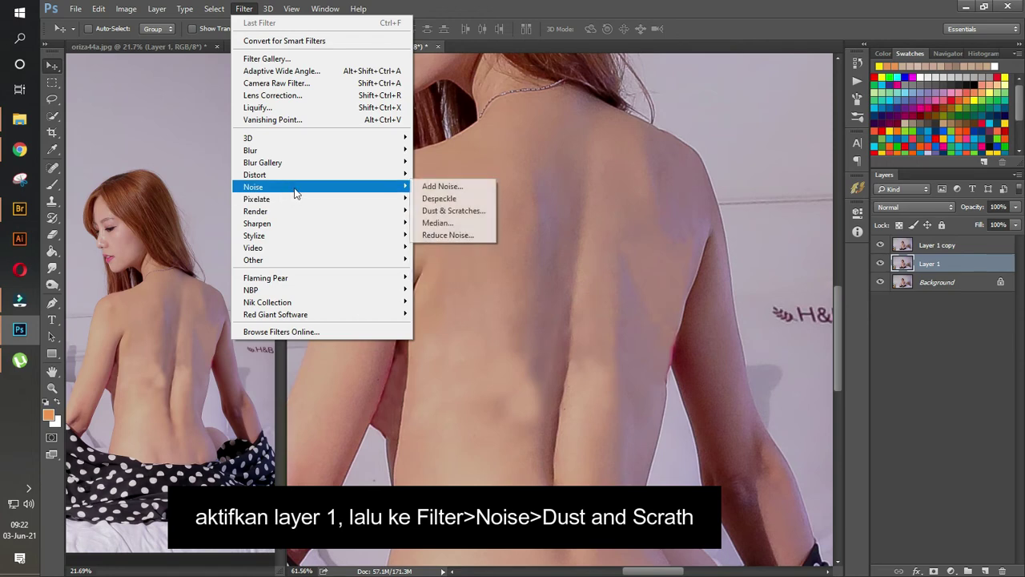
pyautogui.click(437, 211)
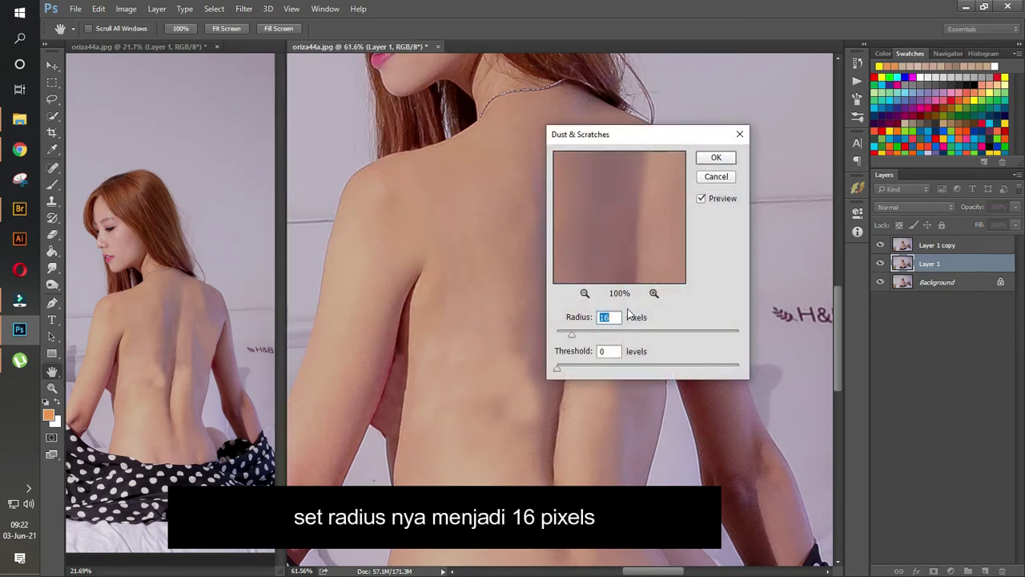
pyautogui.click(727, 162)
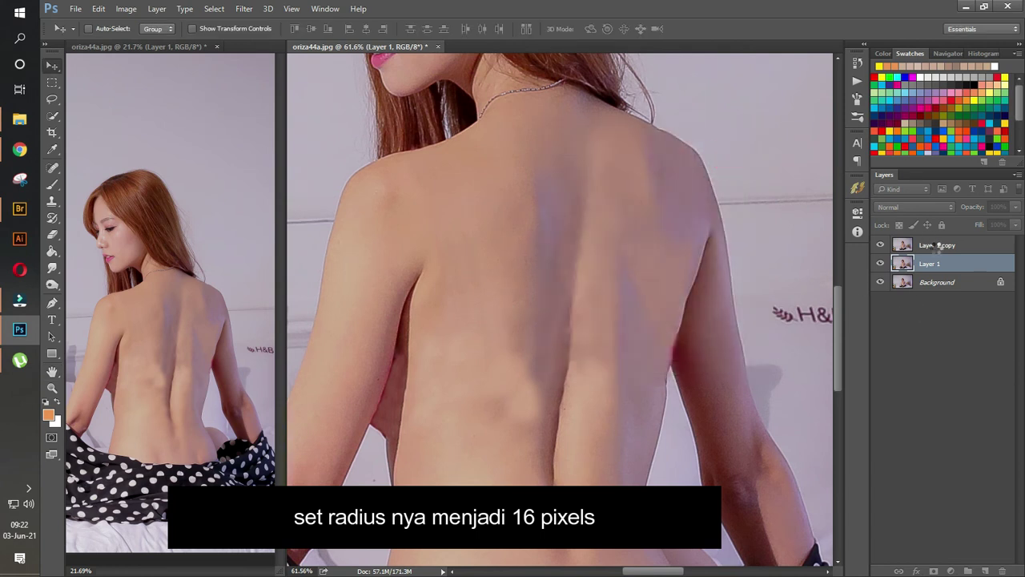
pyautogui.click(934, 248)
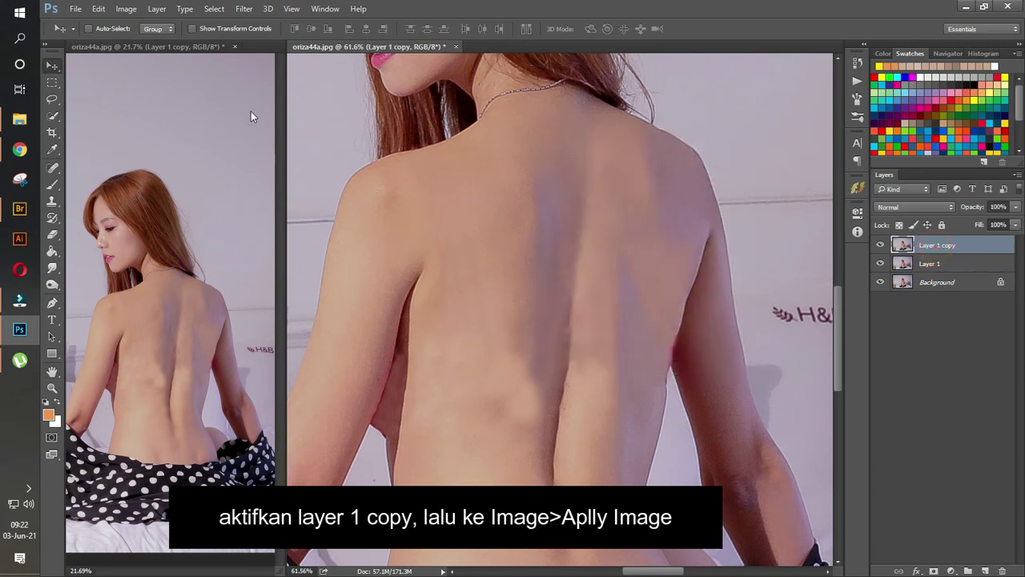
# Apply Image onto Layer 1 copy from Layer 1 using Subtract (scale 2, offset 128).
pyautogui.click(126, 9)
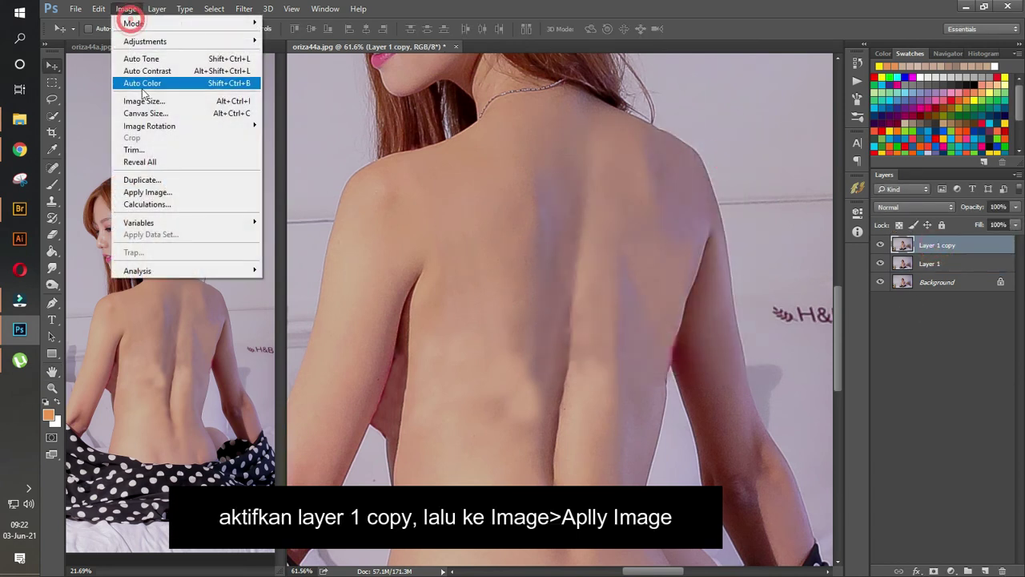
pyautogui.click(158, 193)
pyautogui.click(344, 335)
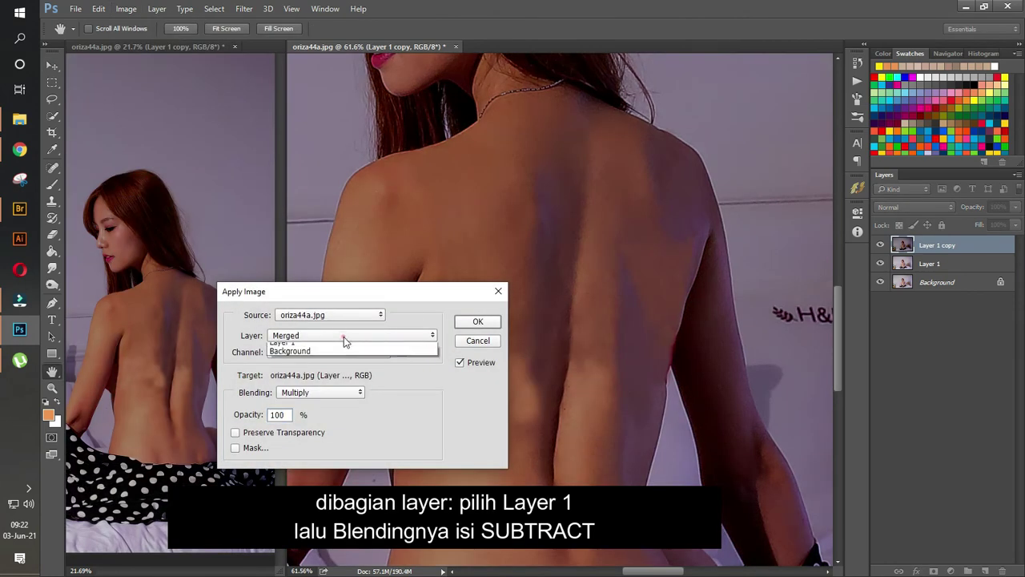
pyautogui.click(328, 374)
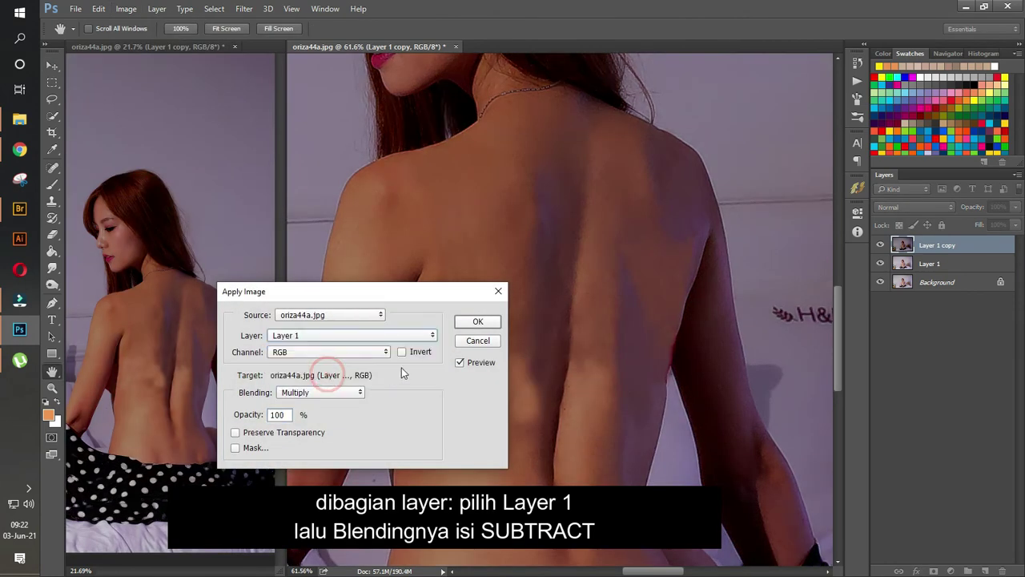
pyautogui.click(339, 394)
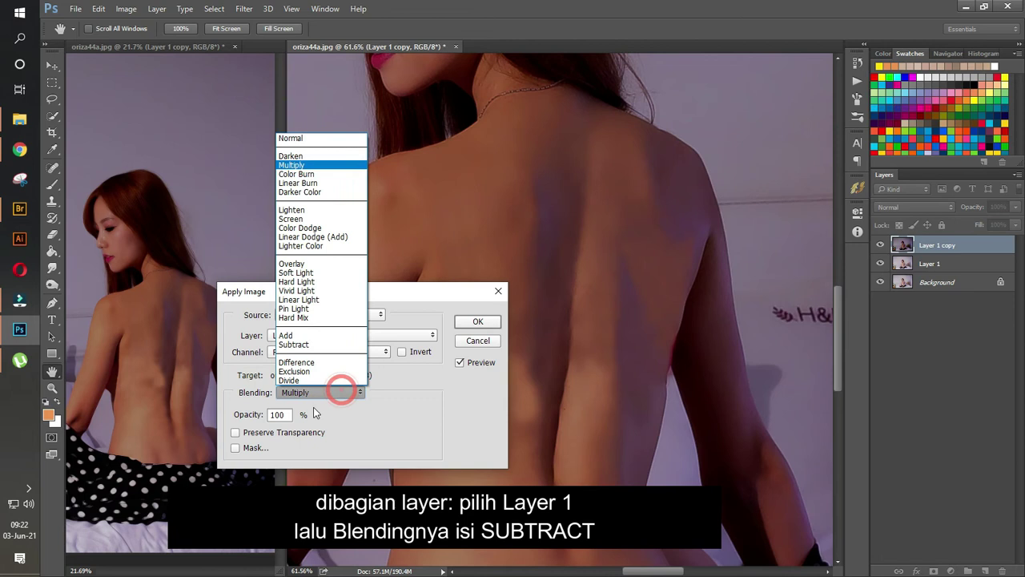
pyautogui.click(308, 346)
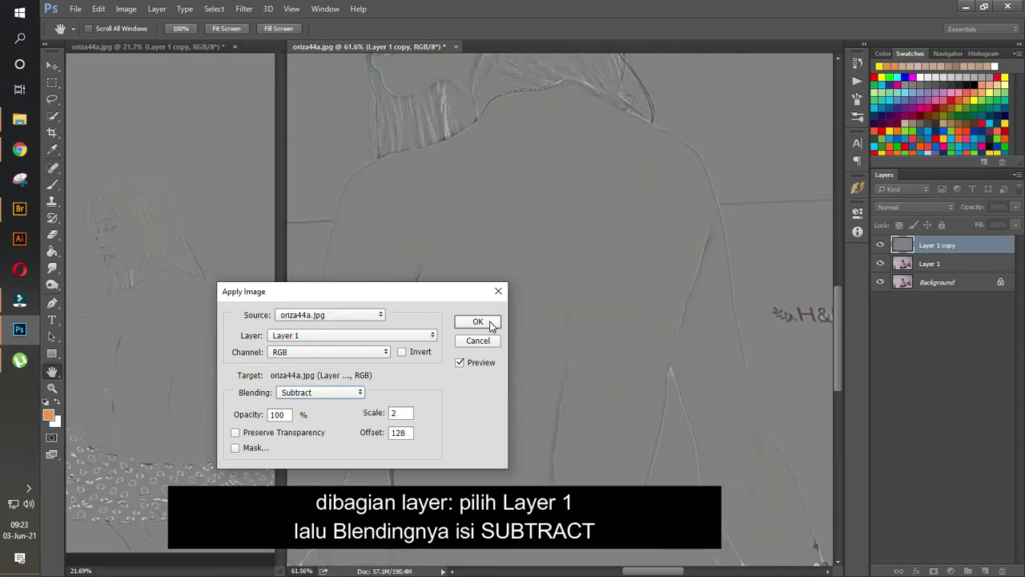
pyautogui.click(478, 321)
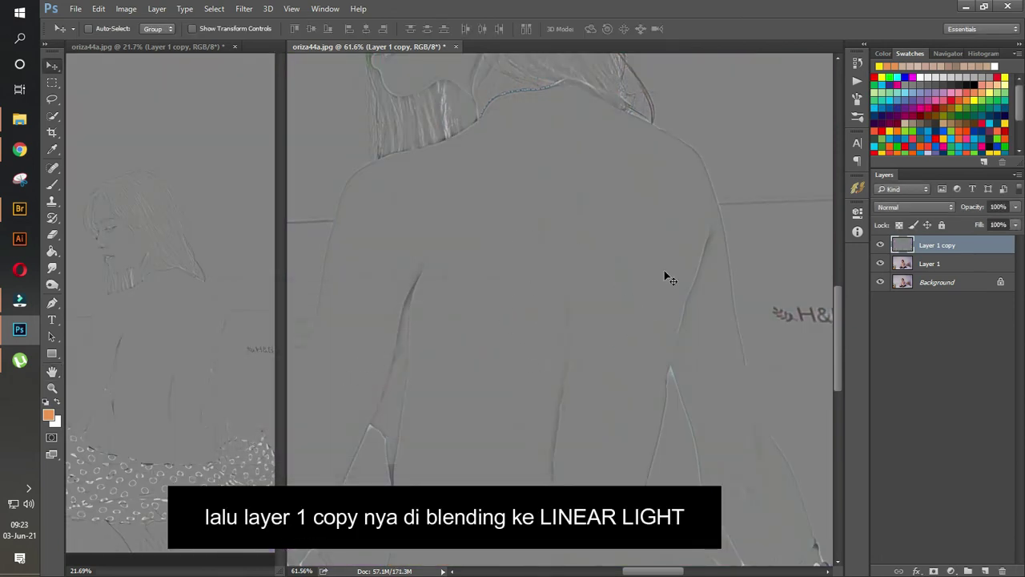
# Set Layer 1 copy's blend mode to Linear Light.
pyautogui.click(925, 208)
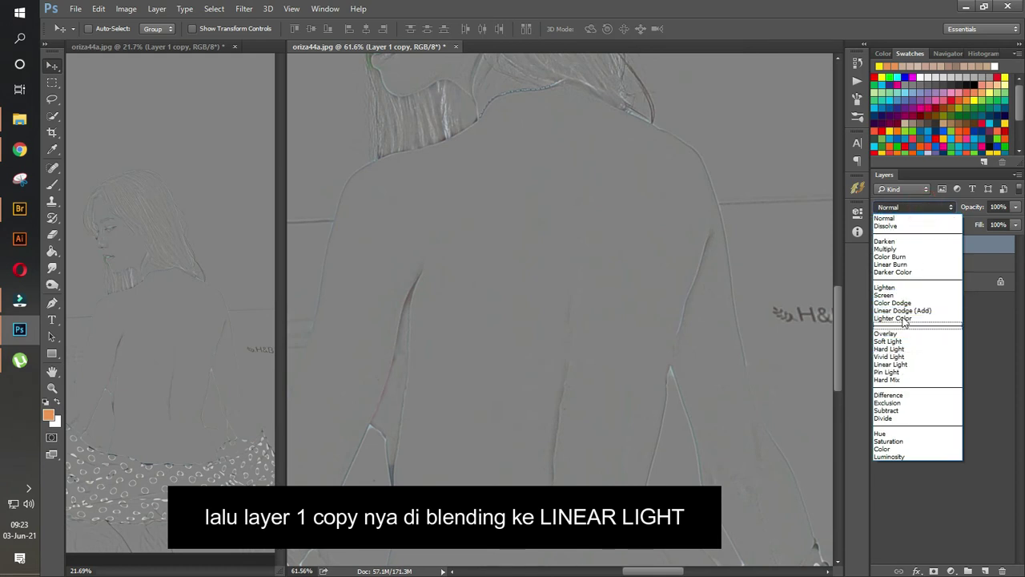
pyautogui.click(897, 365)
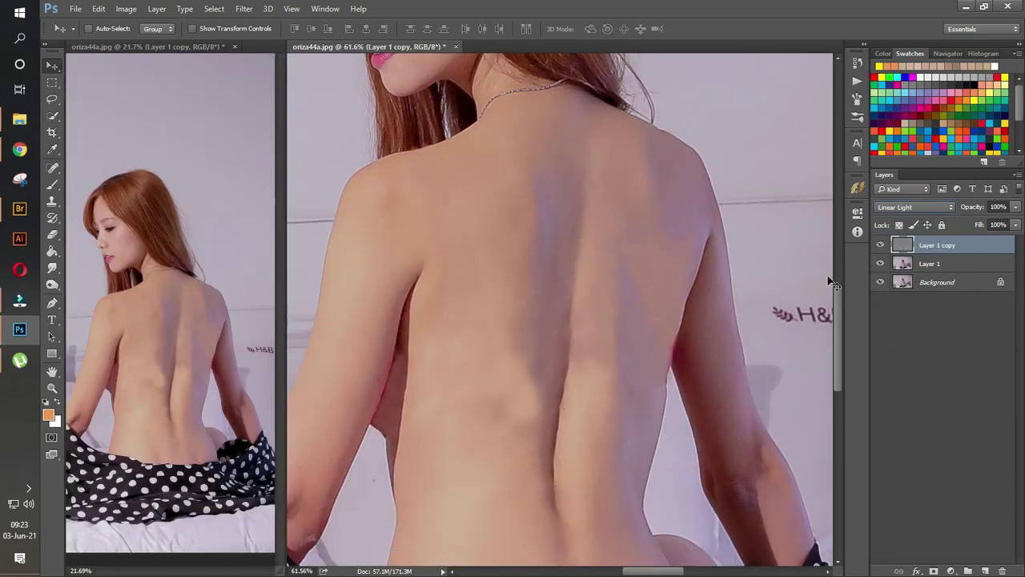
pyautogui.click(936, 265)
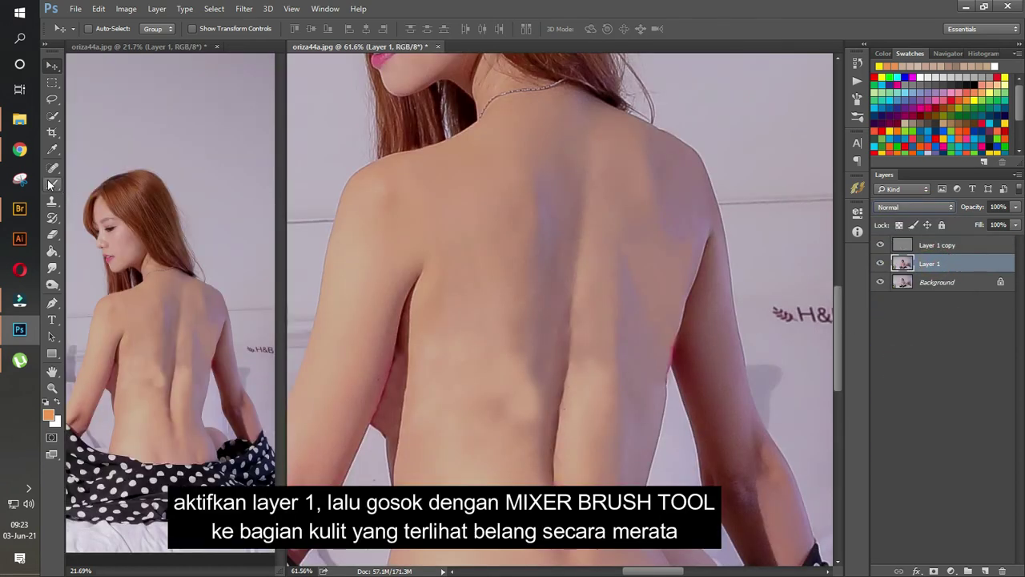
# With the Mixer Brush at size 100, blend uneven skin tones on the lower back and spine.
pyautogui.rightClick(53, 193)
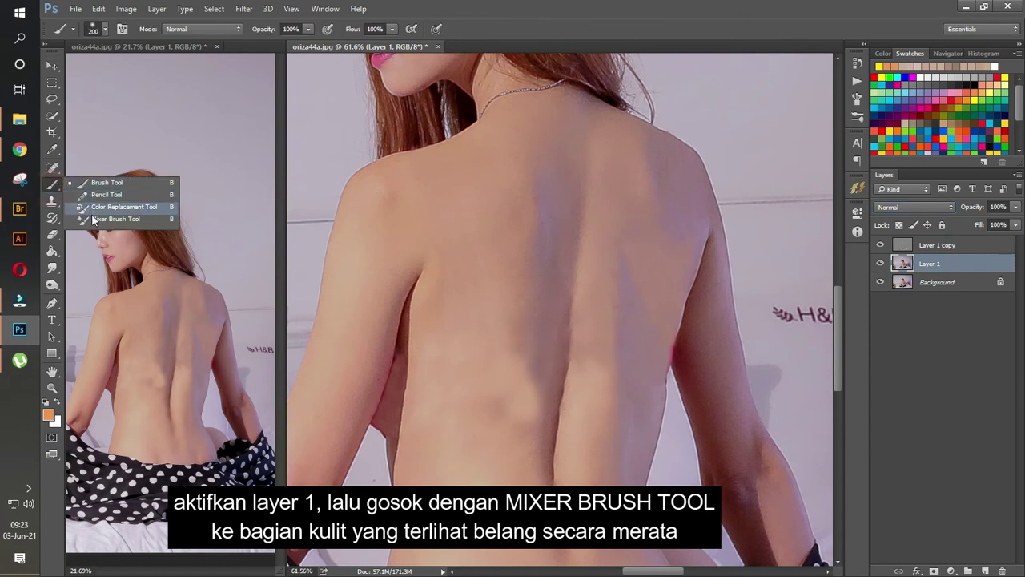
pyautogui.click(92, 221)
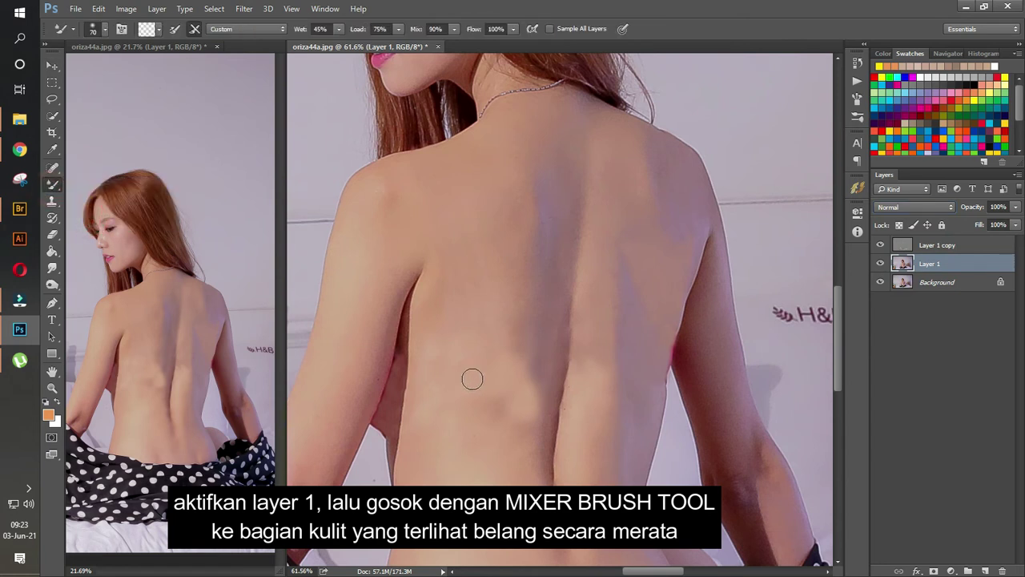
pyautogui.press(']')
pyautogui.press(']')
pyautogui.press(']')
pyautogui.moveTo(503, 407); pyautogui.dragTo(499, 371)
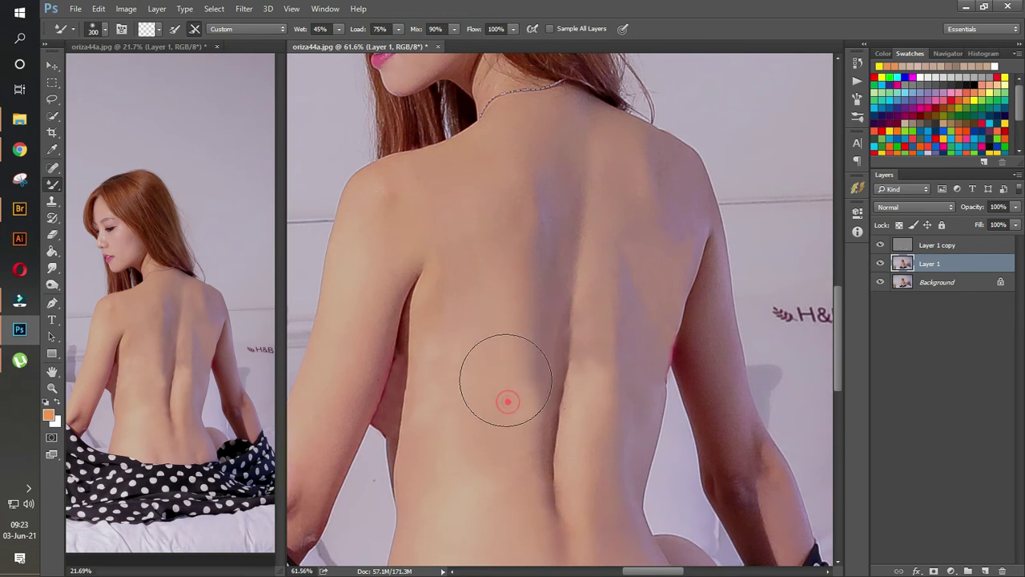
pyautogui.moveTo(465, 293); pyautogui.dragTo(454, 347)
pyautogui.moveTo(611, 335); pyautogui.dragTo(624, 255)
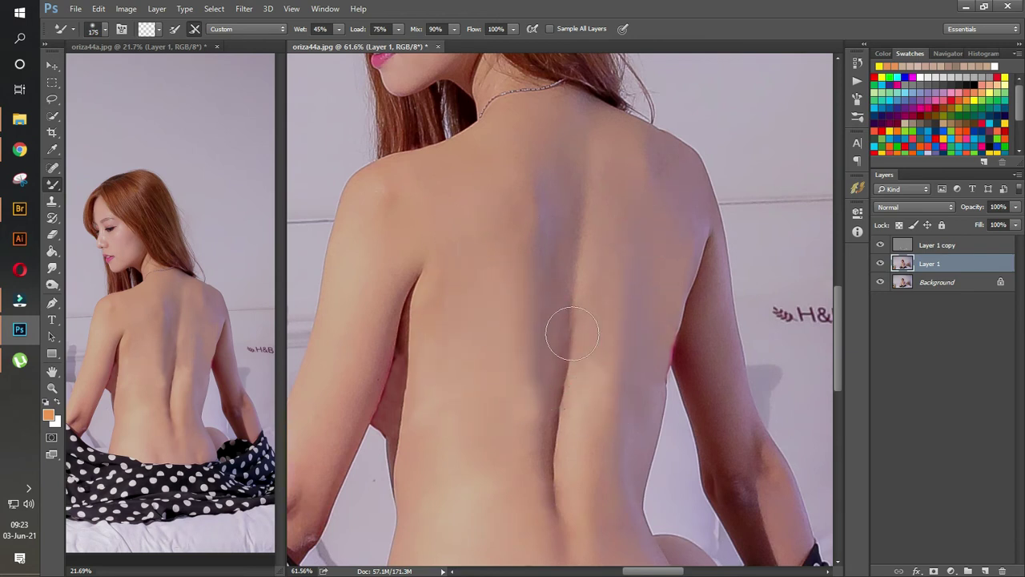
pyautogui.moveTo(591, 221); pyautogui.dragTo(593, 177)
# Blend the remaining back and arm patches at brush sizes 125–175, then select all three layers.
pyautogui.scroll(-3, 479, 441)
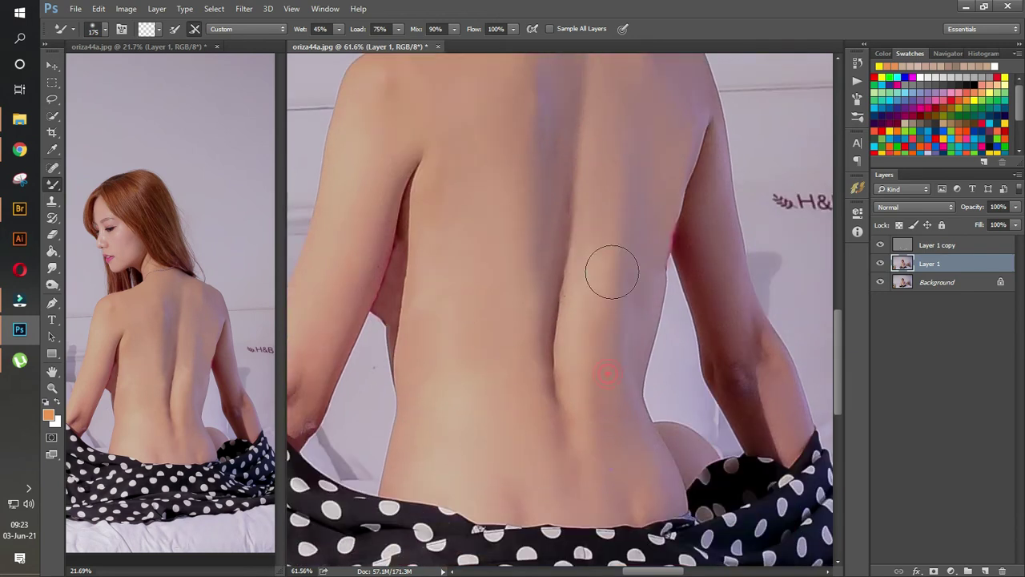
pyautogui.click(435, 198)
pyautogui.scroll(3, 493, 206)
pyautogui.press(']')
pyautogui.press(']')
pyautogui.press(']')
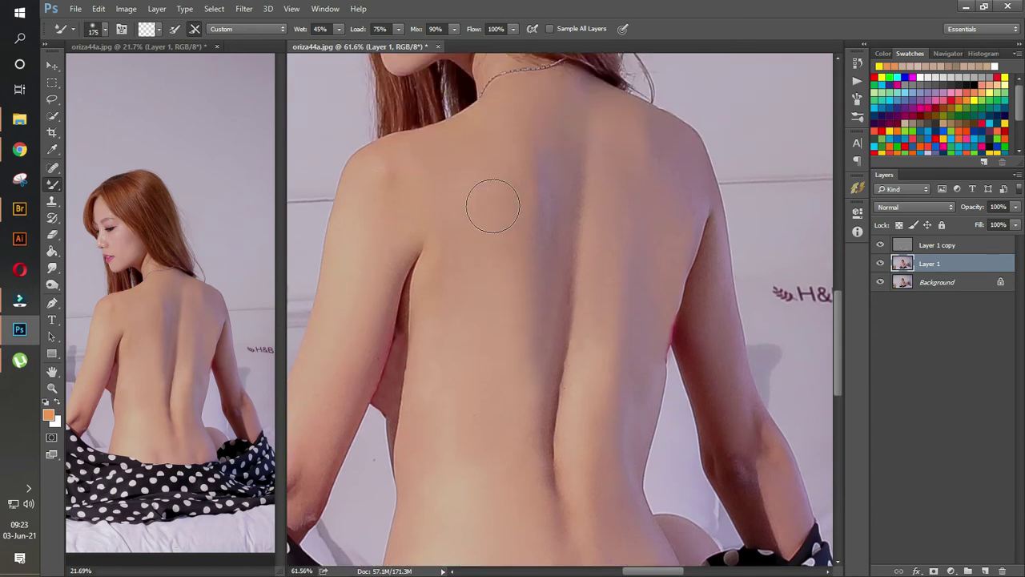
pyautogui.scroll(-1, 483, 419)
pyautogui.press('[')
pyautogui.press('[')
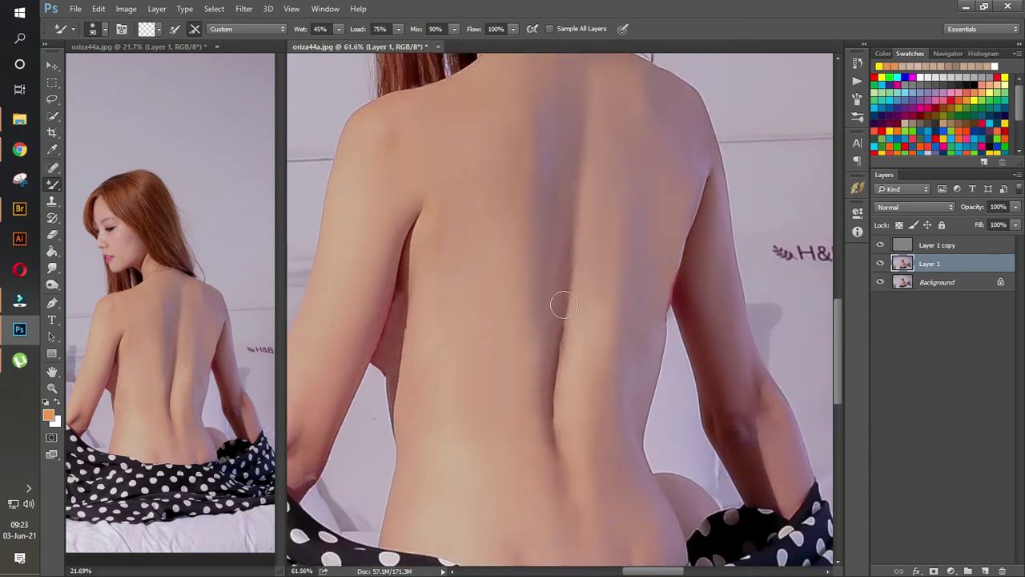
pyautogui.scroll(3, 563, 305)
pyautogui.scroll(4, 508, 275)
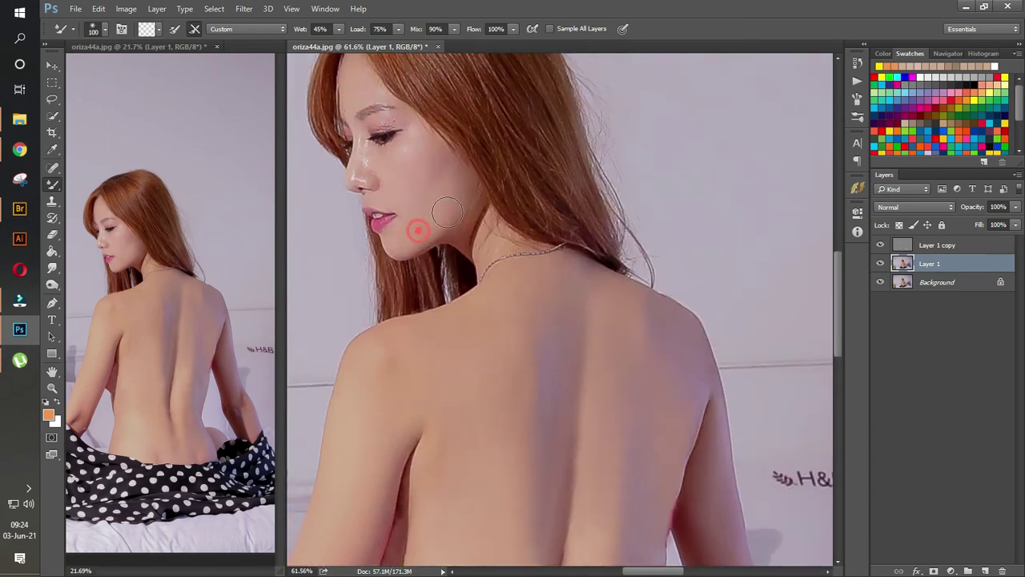
pyautogui.scroll(-7, 472, 241)
pyautogui.click(614, 305)
pyautogui.scroll(-2, 572, 393)
pyautogui.press(']')
pyautogui.press(']')
pyautogui.click(710, 214)
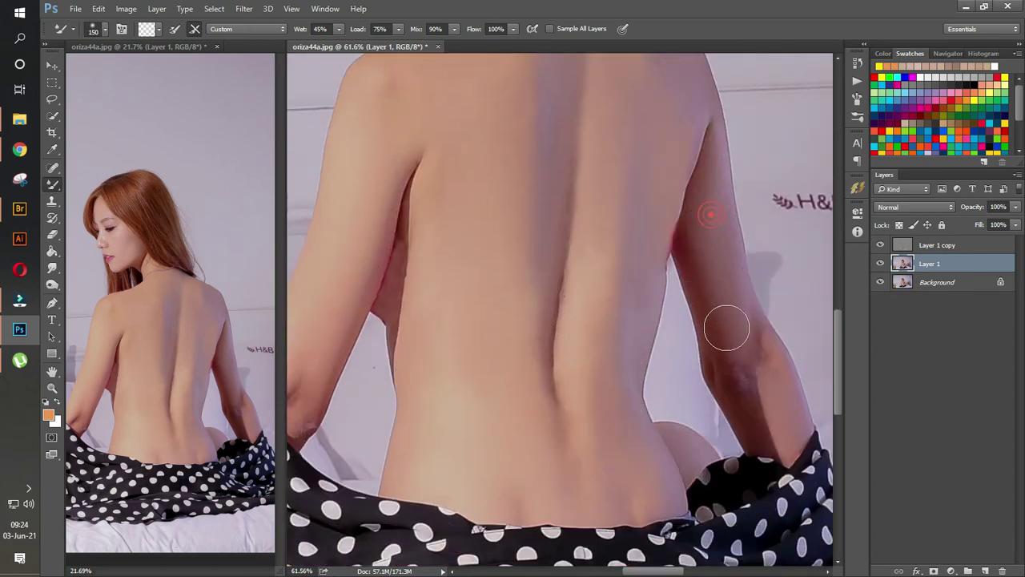
pyautogui.click(726, 324)
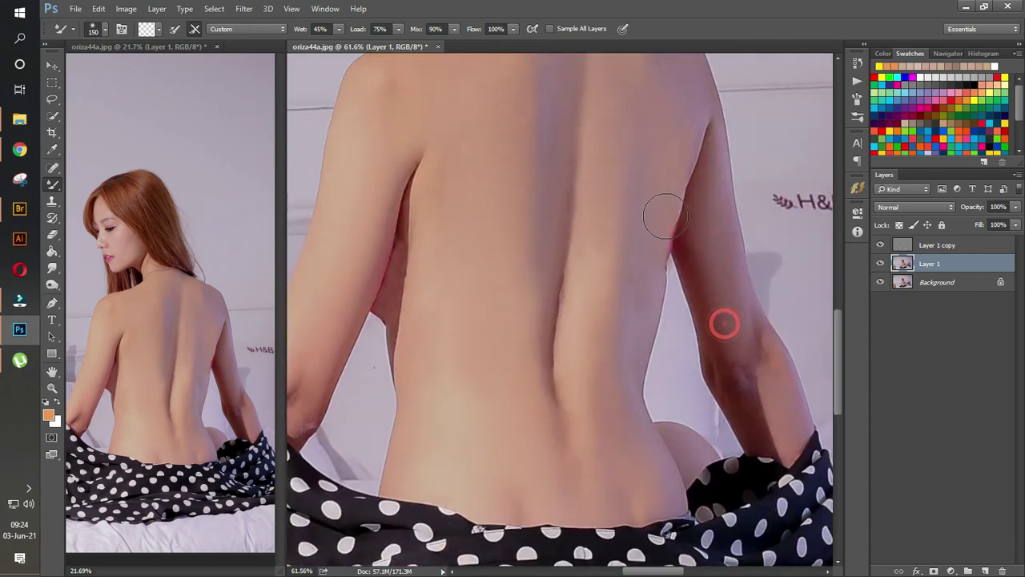
pyautogui.click(937, 247)
pyautogui.keyDown('shift'); pyautogui.click(945, 282); pyautogui.keyUp('shift')
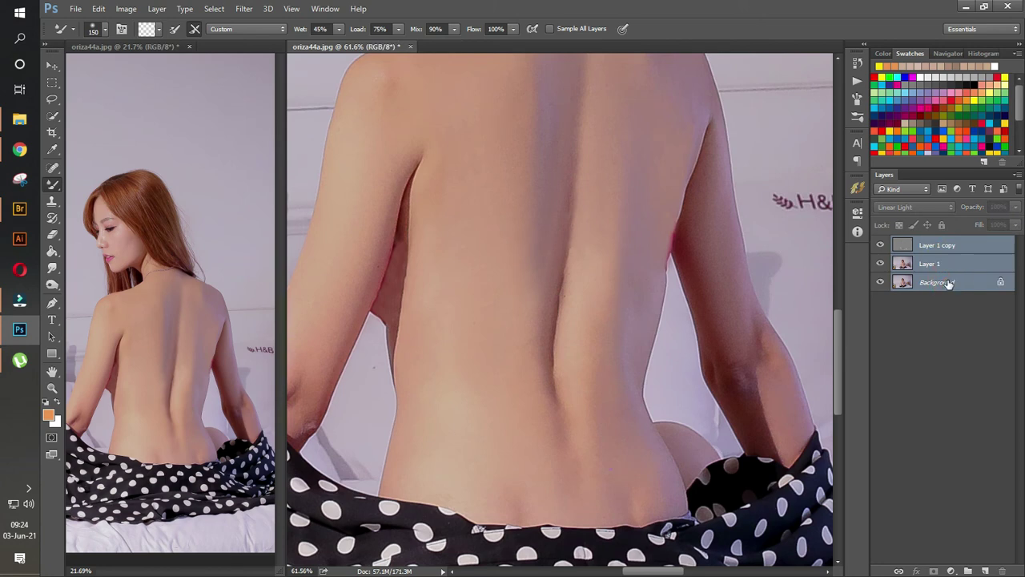
# Merge the three layers into a single Background and zoom in on the arm edge.
pyautogui.hotkey('ctrl', 'e')
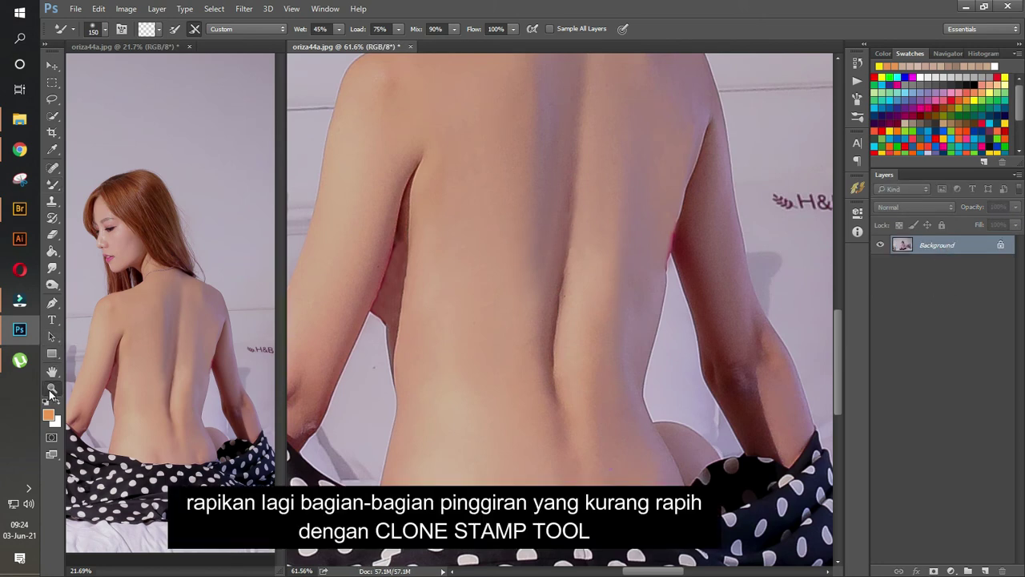
pyautogui.click(52, 388)
pyautogui.moveTo(691, 235); pyautogui.dragTo(739, 280)
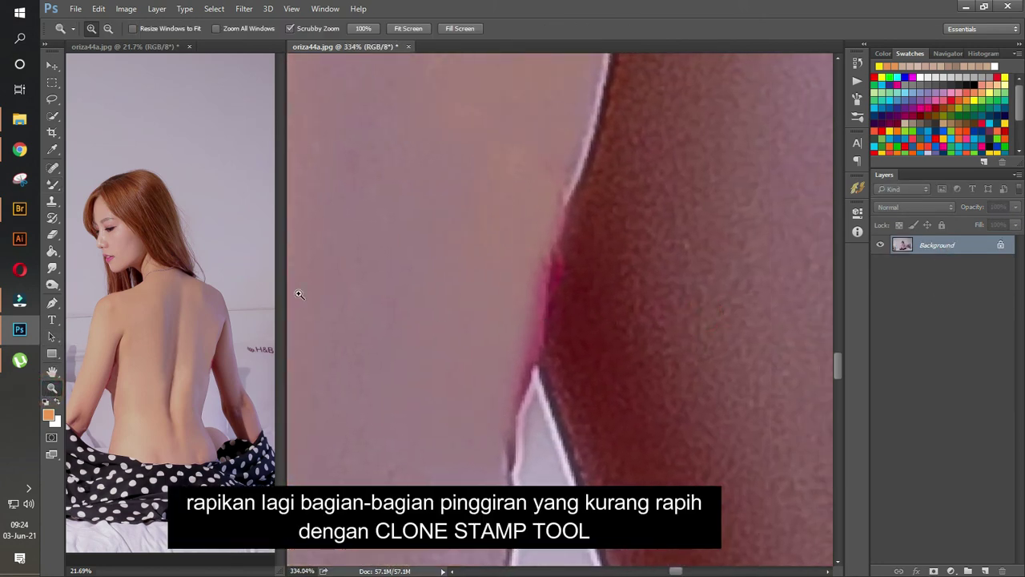
# Clone Stamp away the pink fringe along the arm edge, then fit the image on screen.
pyautogui.click(52, 201)
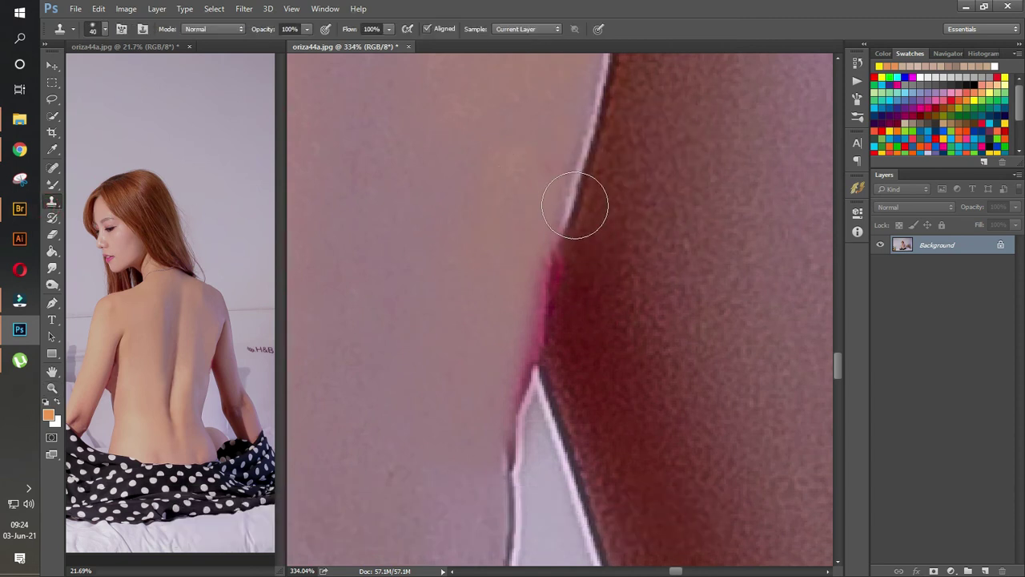
pyautogui.moveTo(579, 206); pyautogui.dragTo(536, 334)
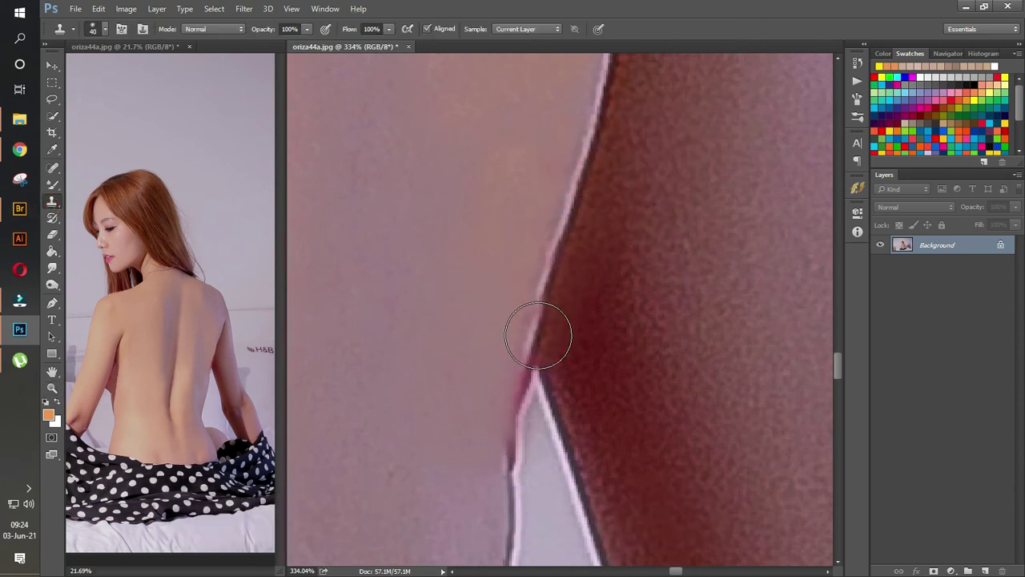
pyautogui.moveTo(538, 335); pyautogui.dragTo(524, 410)
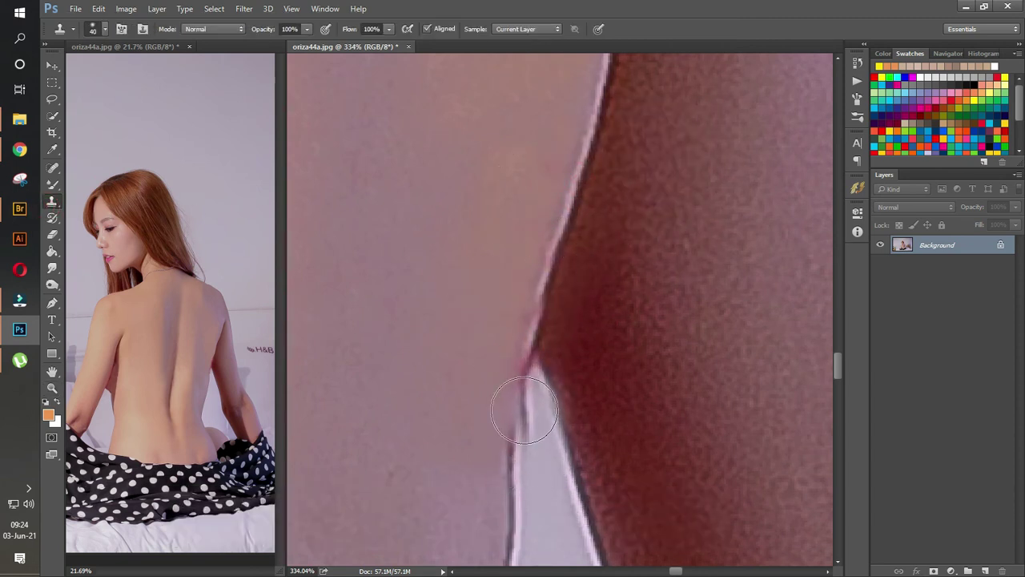
pyautogui.moveTo(540, 259); pyautogui.dragTo(521, 389)
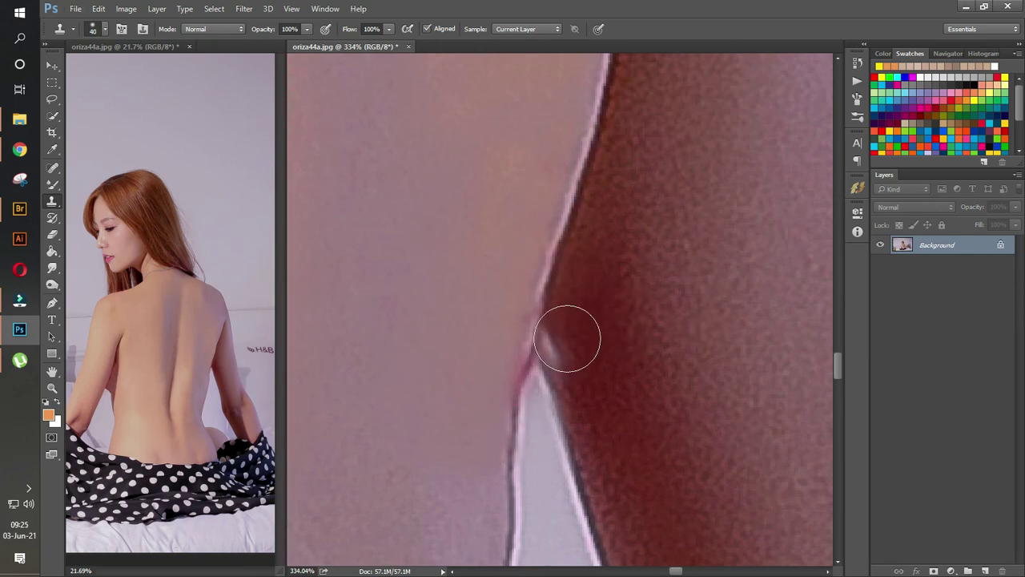
pyautogui.hotkey('ctrl', '0')
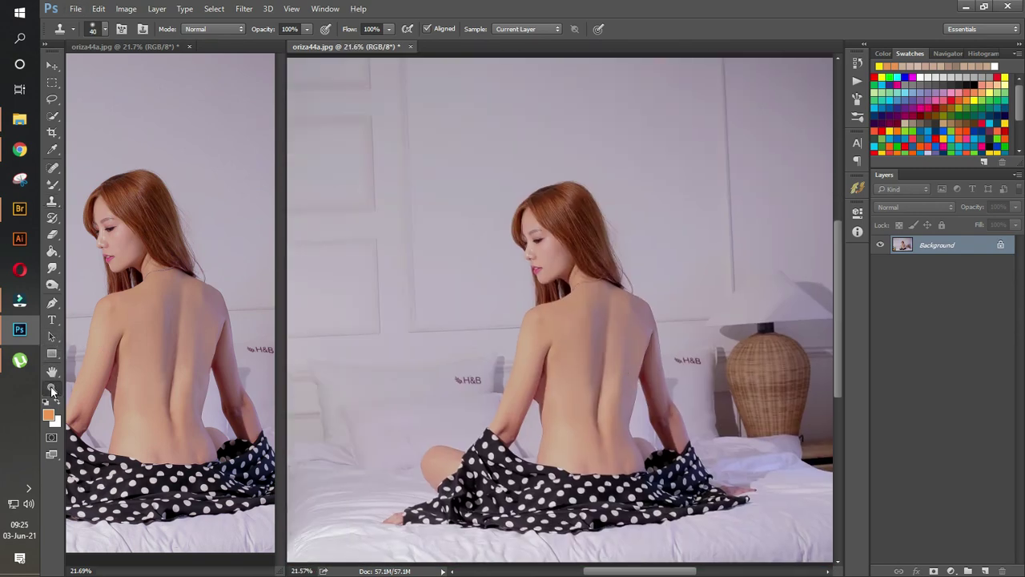
pyautogui.click(52, 390)
pyautogui.moveTo(560, 344)
pyautogui.mouseDown()
pyautogui.moveTo(596, 350)
pyautogui.moveTo(556, 297)
pyautogui.moveTo(631, 315)
pyautogui.moveTo(598, 297)
pyautogui.mouseUp()
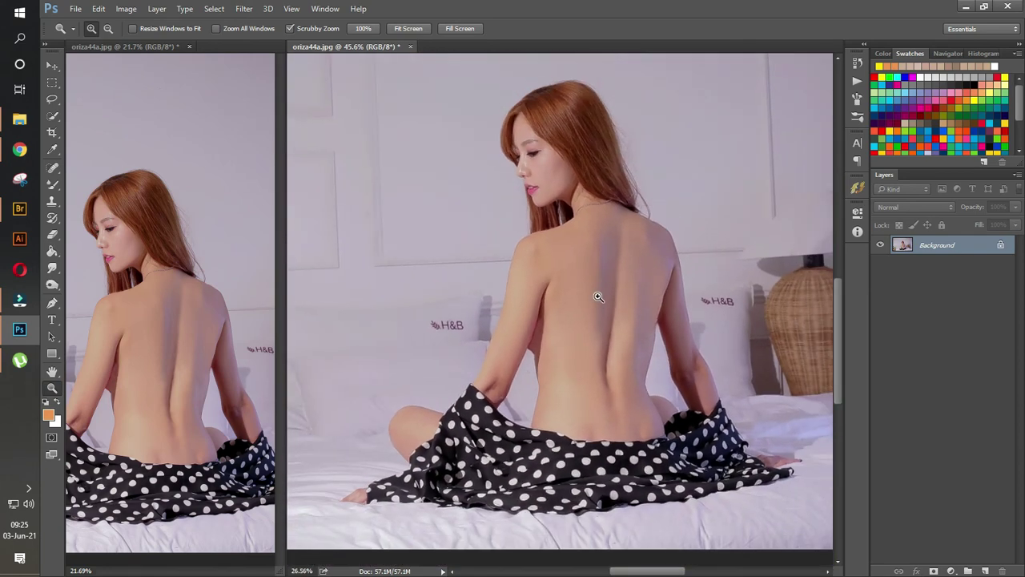
pyautogui.click(53, 68)
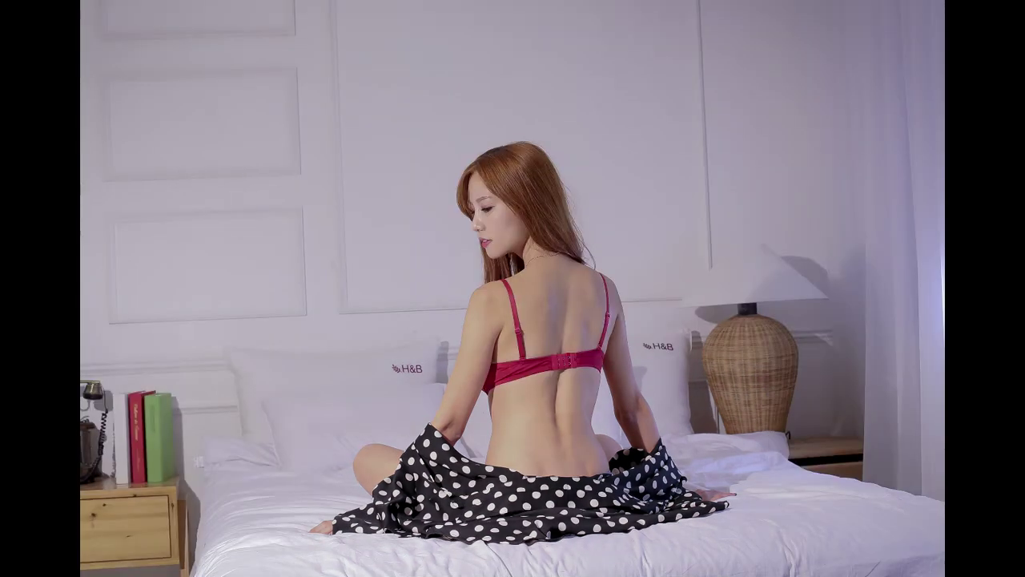